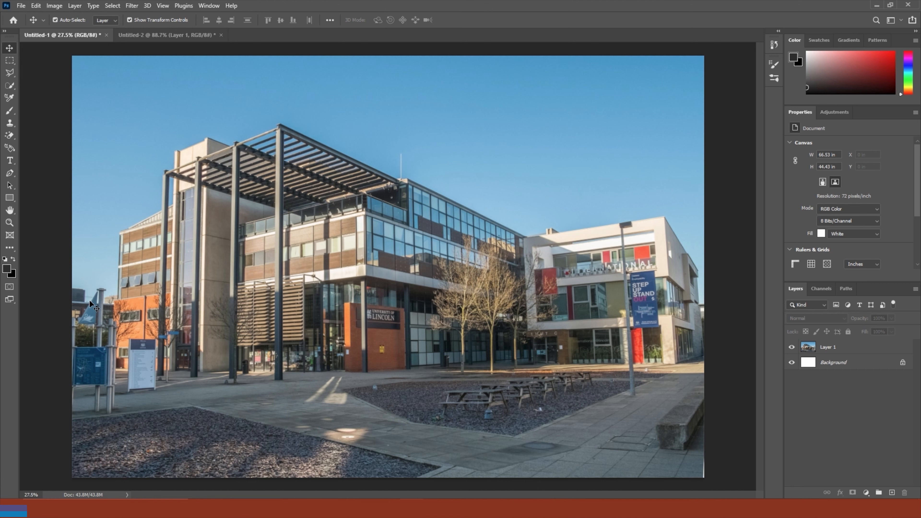
{"action": "left_click", "coordinate": [9, 76]}
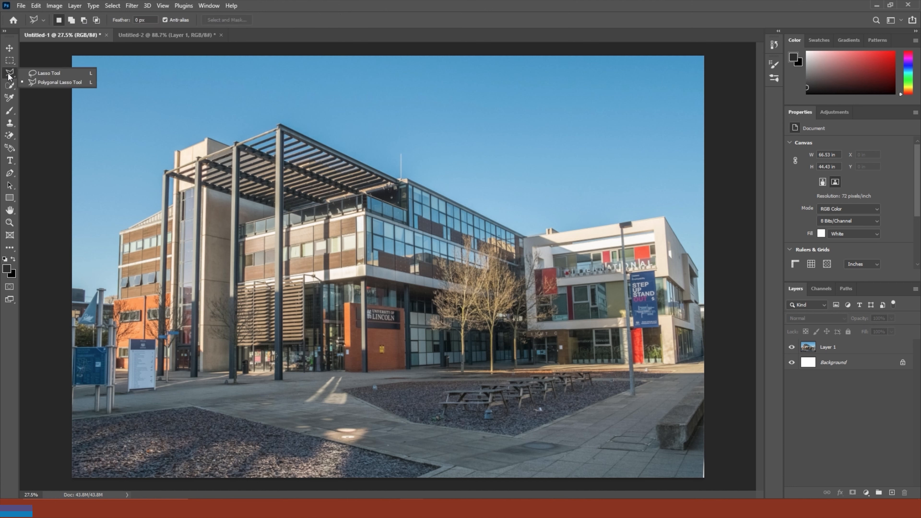
{"action": "left_click", "coordinate": [45, 86]}
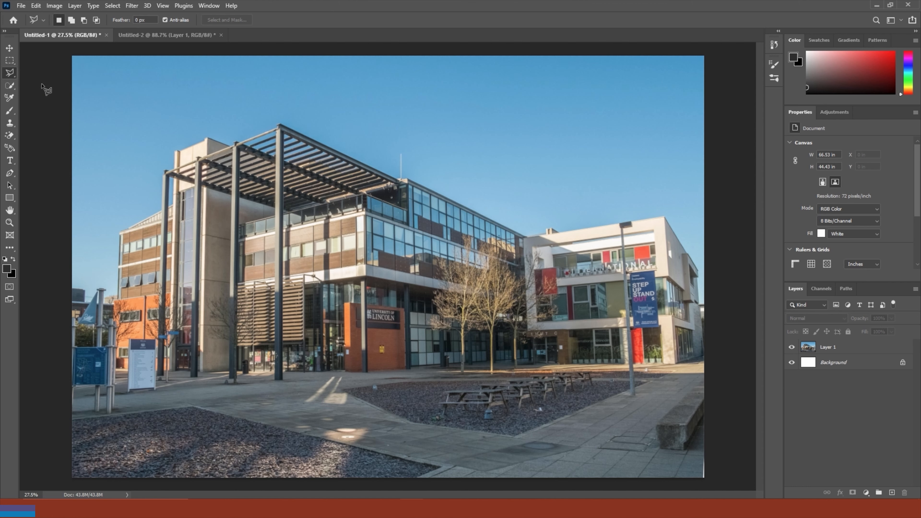
{"action": "left_click", "coordinate": [36, 5]}
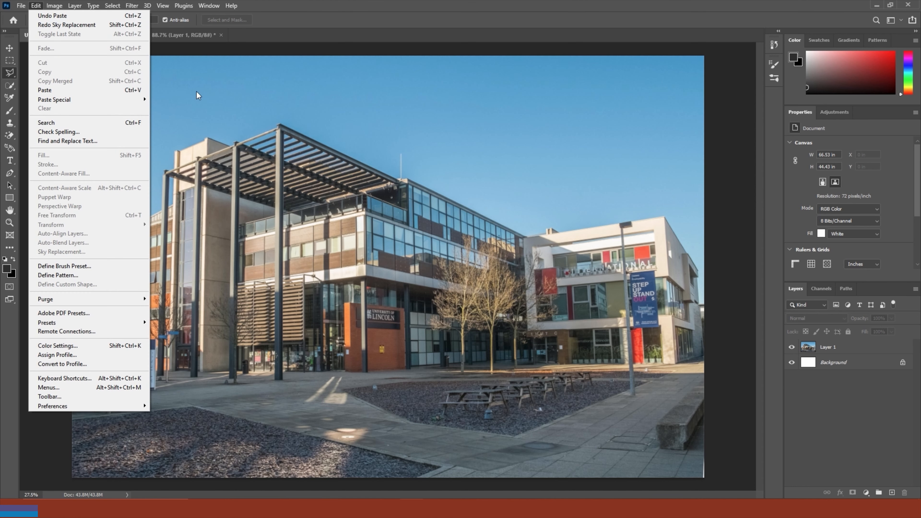
{"action": "left_click", "coordinate": [524, 109]}
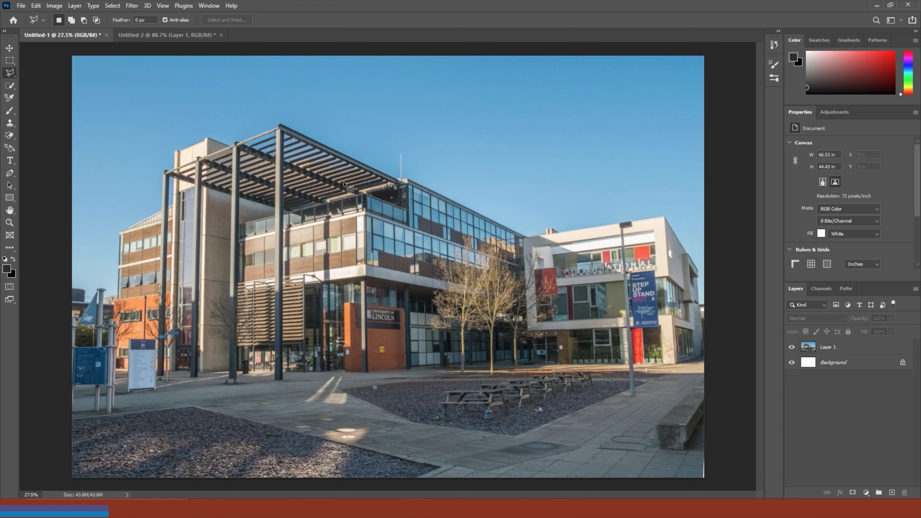
Select Layer 1 with the university building photo and open Sky Replacement for it
{"action": "left_click", "coordinate": [850, 349]}
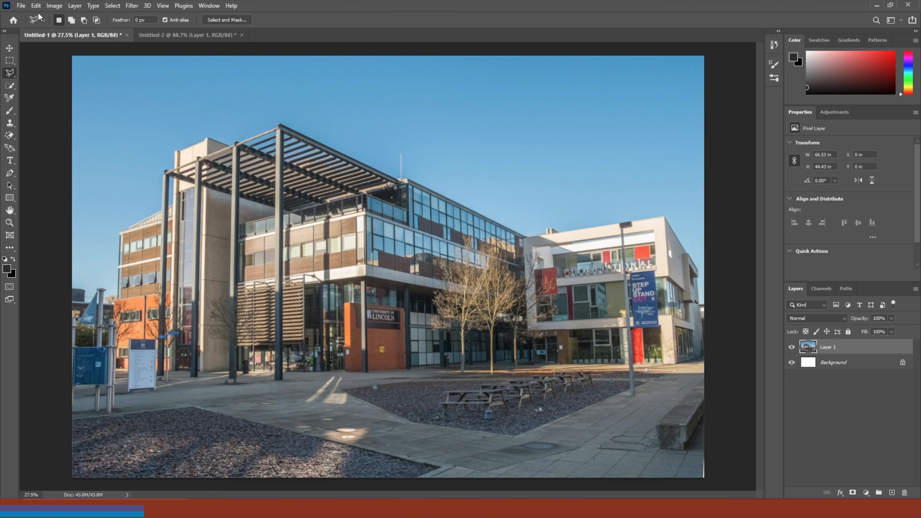
{"action": "left_click", "coordinate": [35, 6]}
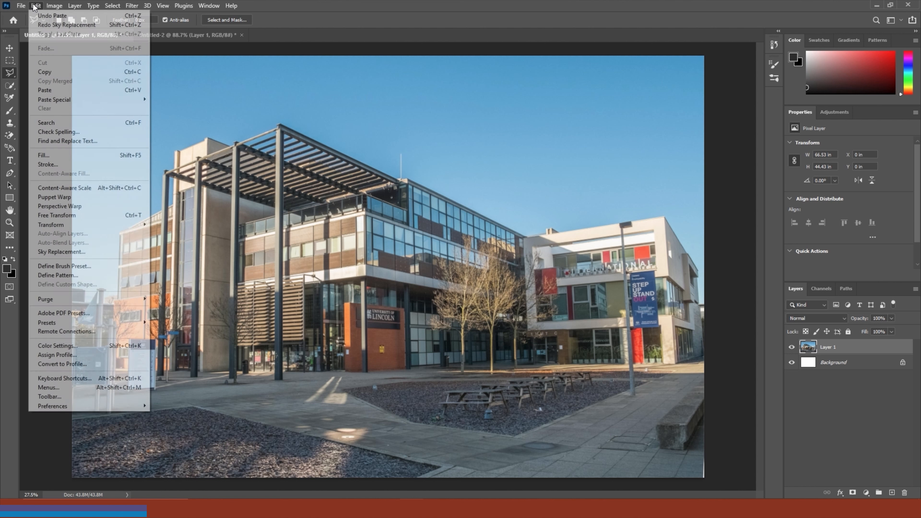
{"action": "left_click", "coordinate": [46, 254]}
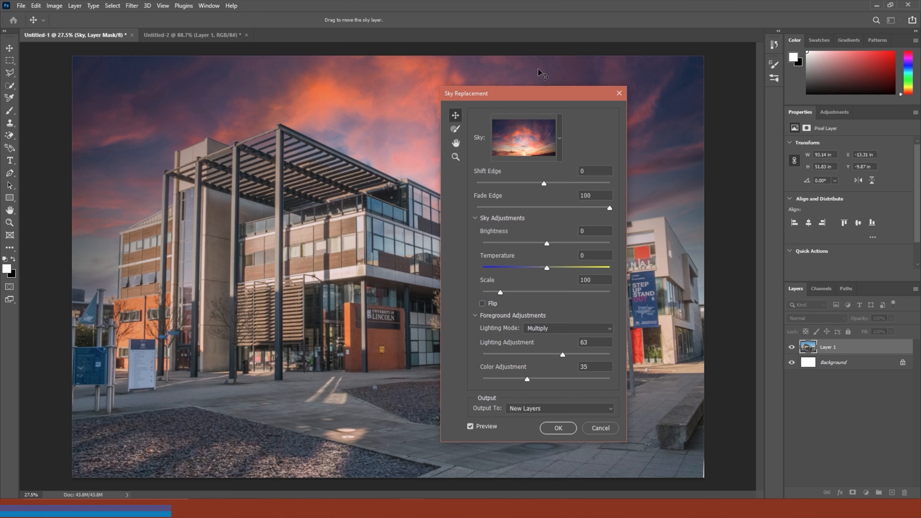
{"action": "left_click", "coordinate": [457, 129]}
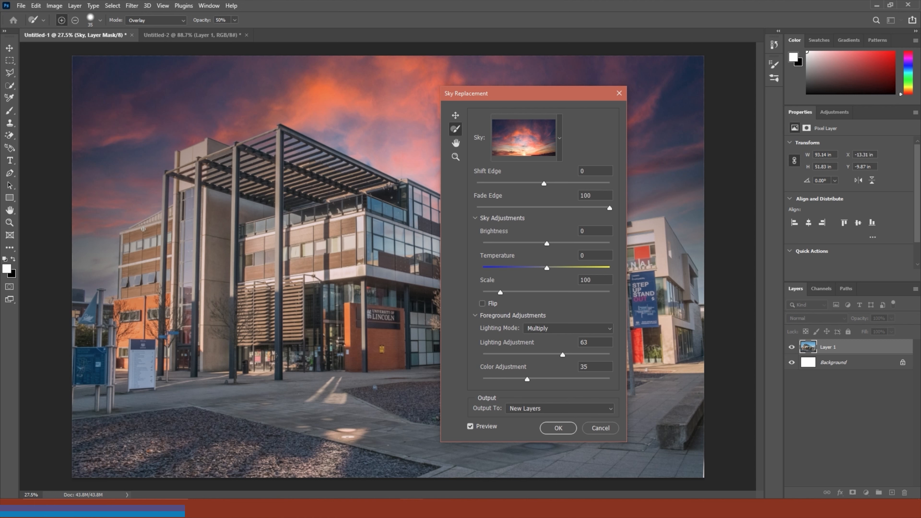
{"action": "key", "text": "alt"}
{"action": "key", "text": "alt"}
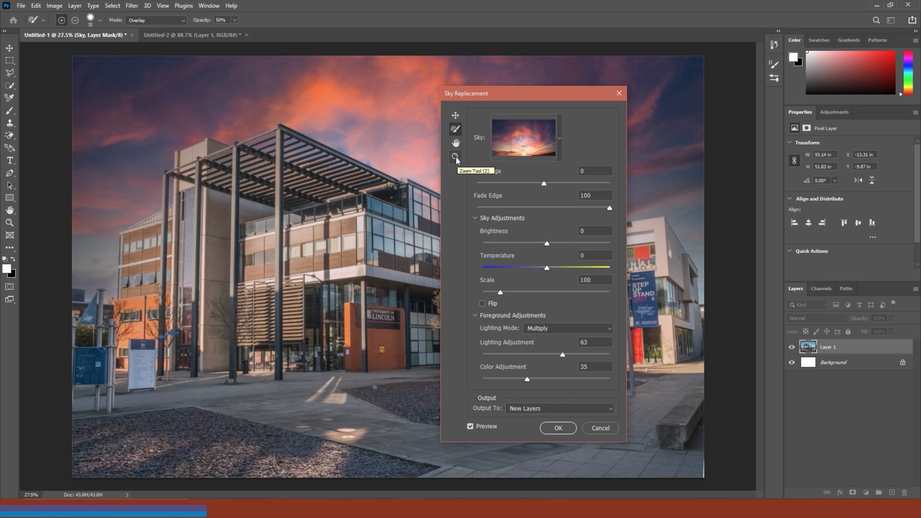
{"action": "left_click", "coordinate": [455, 115]}
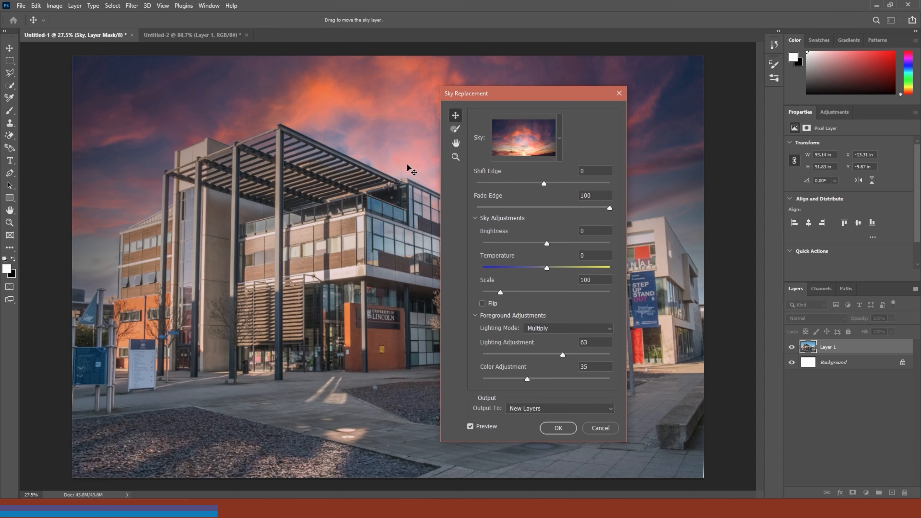
Examine how the replaced sky blends around the roof edges, antenna and trees, keeping the Sky Replacement dialog out of the way
{"action": "scroll", "coordinate": [404, 163], "scroll_direction": "up", "scroll_amount": 1}
{"action": "scroll", "coordinate": [406, 160], "scroll_direction": "up", "scroll_amount": 6}
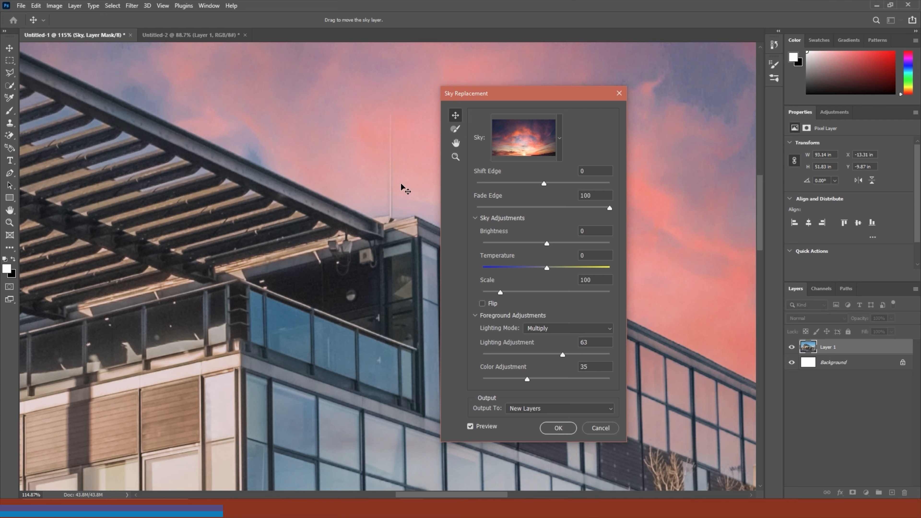
{"action": "scroll", "coordinate": [381, 150], "scroll_direction": "down", "scroll_amount": 4}
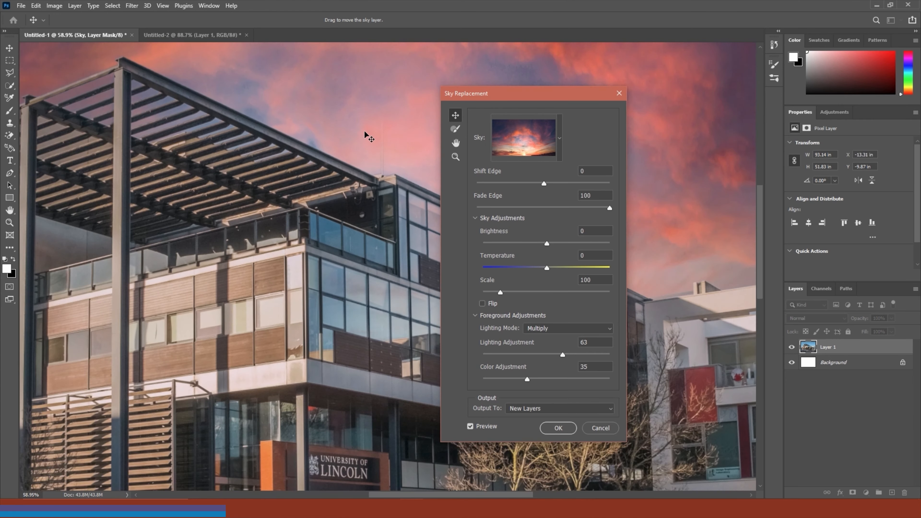
{"action": "scroll", "coordinate": [365, 133], "scroll_direction": "down", "scroll_amount": 2}
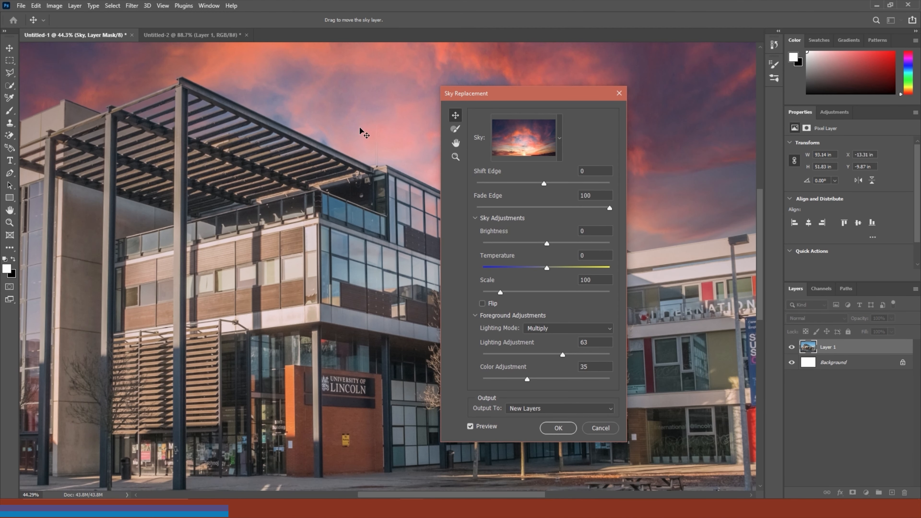
{"action": "scroll", "coordinate": [378, 159], "scroll_direction": "down", "scroll_amount": 1}
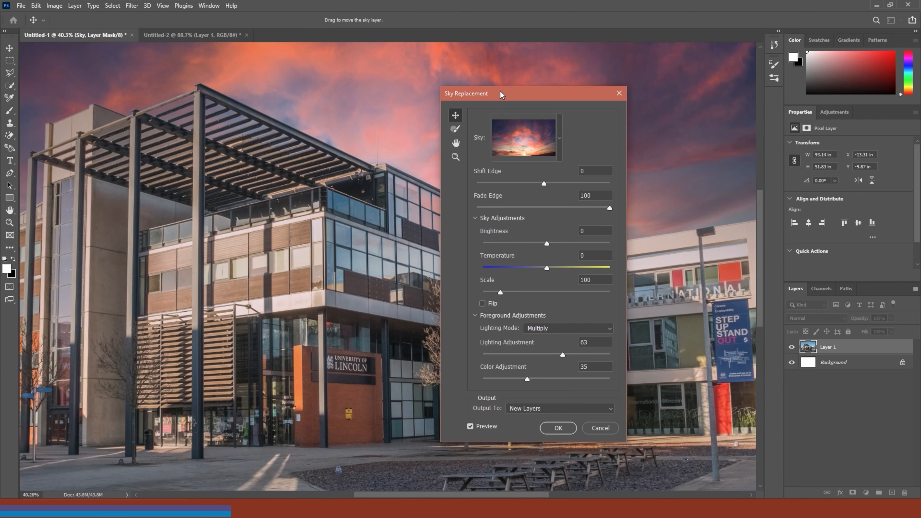
{"action": "left_click_drag", "start_coordinate": [337, 104], "coordinate": [220, 123]}
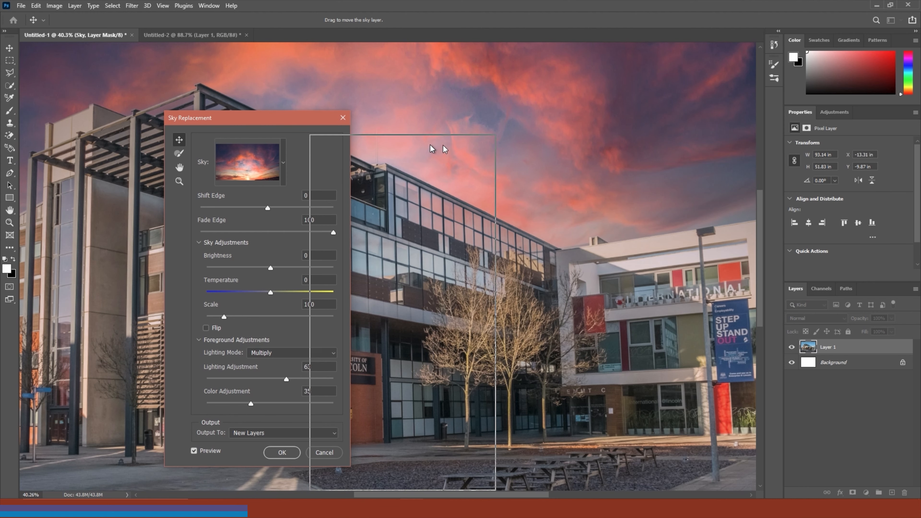
{"action": "left_click_drag", "start_coordinate": [287, 121], "coordinate": [524, 128]}
{"action": "scroll", "coordinate": [272, 134], "scroll_direction": "down", "scroll_amount": 1}
{"action": "scroll", "coordinate": [271, 133], "scroll_direction": "down", "scroll_amount": 3}
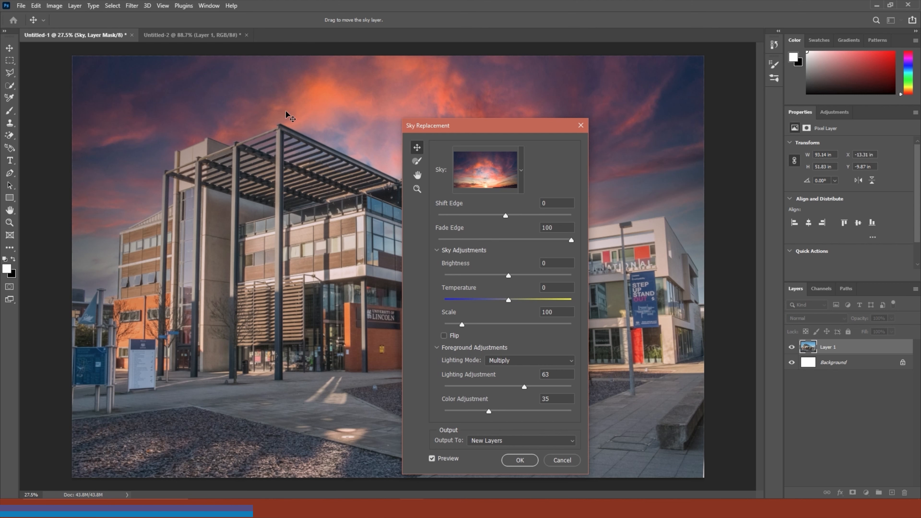
Try the white-cloud preset from Blue Skies and the rainbow and dark storm-cloud presets from Spectacular as the replacement sky
{"action": "left_click", "coordinate": [521, 167]}
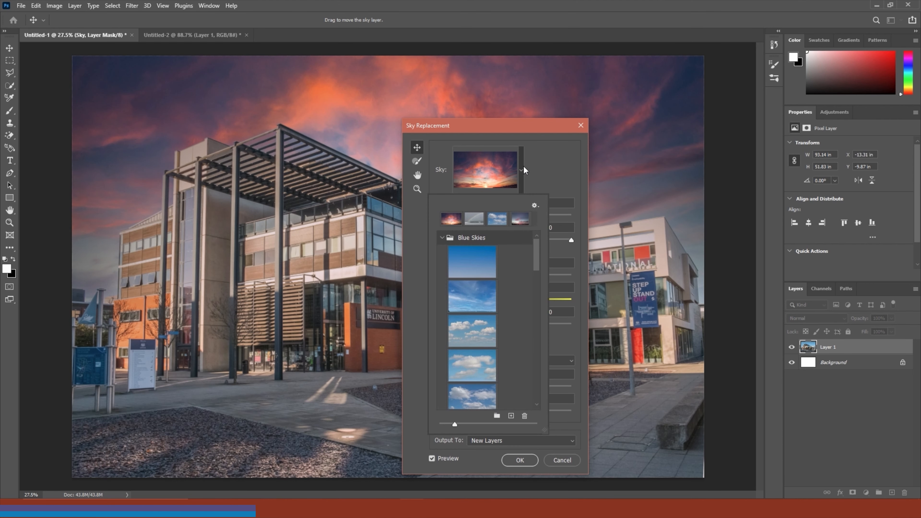
{"action": "scroll", "coordinate": [498, 258], "scroll_direction": "down", "scroll_amount": 5}
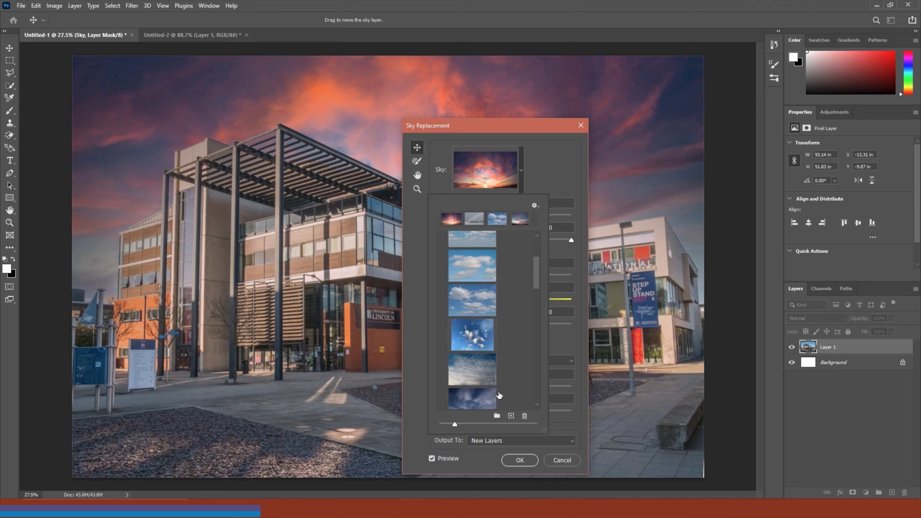
{"action": "left_click", "coordinate": [478, 305]}
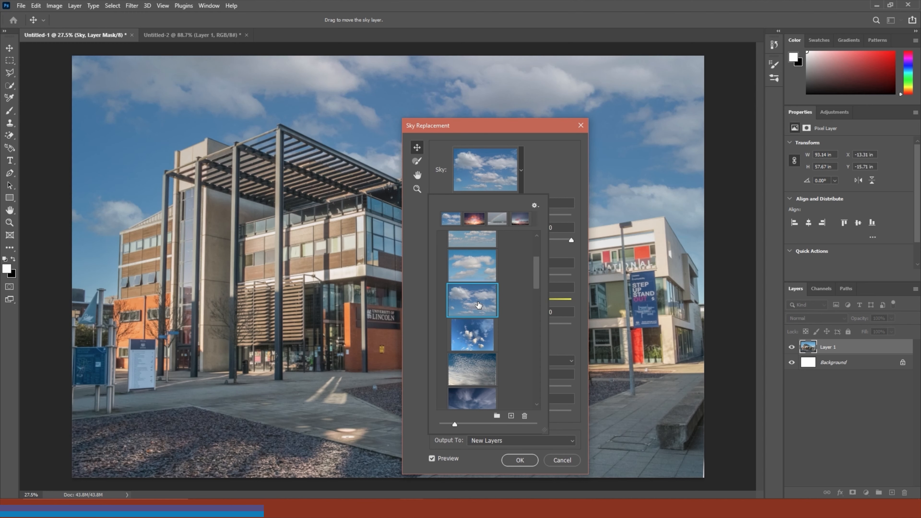
{"action": "scroll", "coordinate": [489, 312], "scroll_direction": "down", "scroll_amount": 2}
{"action": "scroll", "coordinate": [492, 314], "scroll_direction": "down", "scroll_amount": 5}
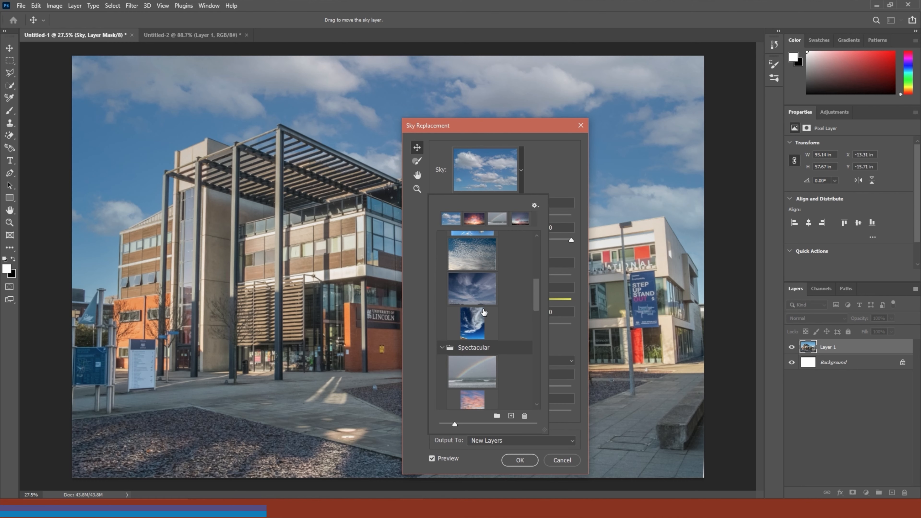
{"action": "left_click", "coordinate": [491, 314]}
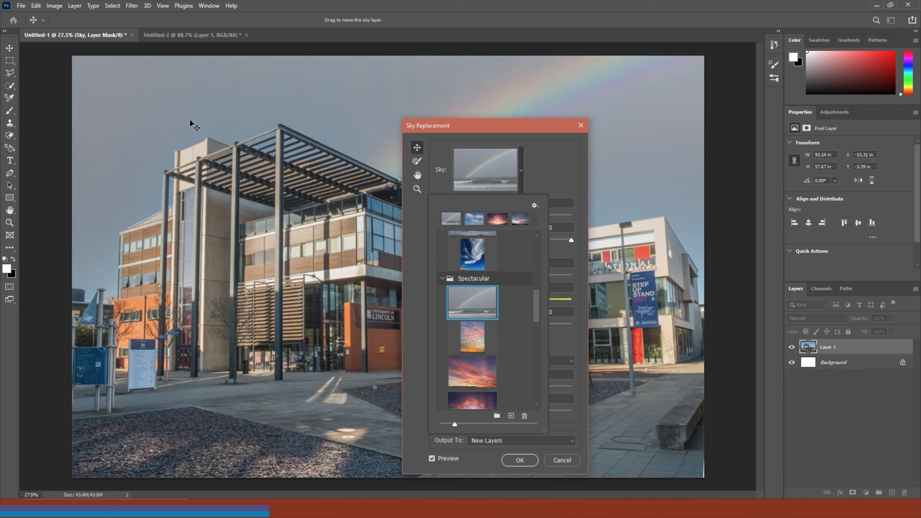
{"action": "scroll", "coordinate": [496, 352], "scroll_direction": "down", "scroll_amount": 5}
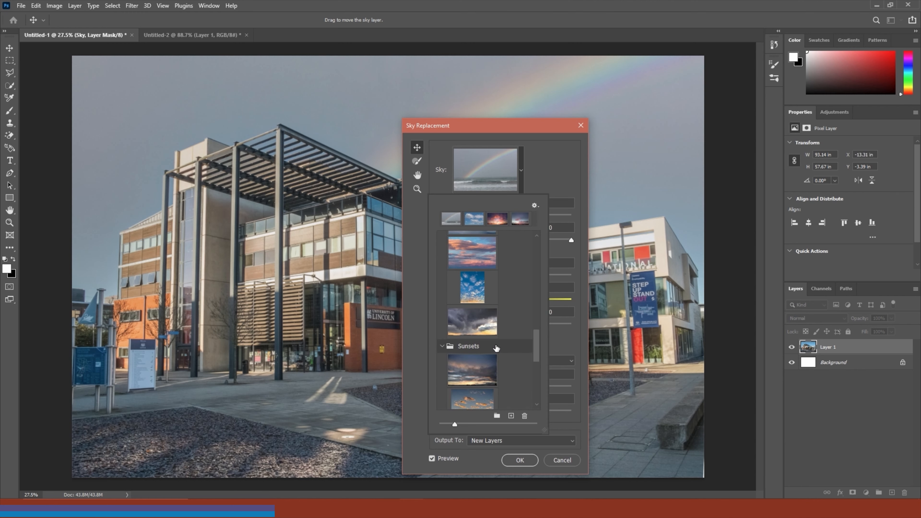
{"action": "left_click", "coordinate": [486, 322]}
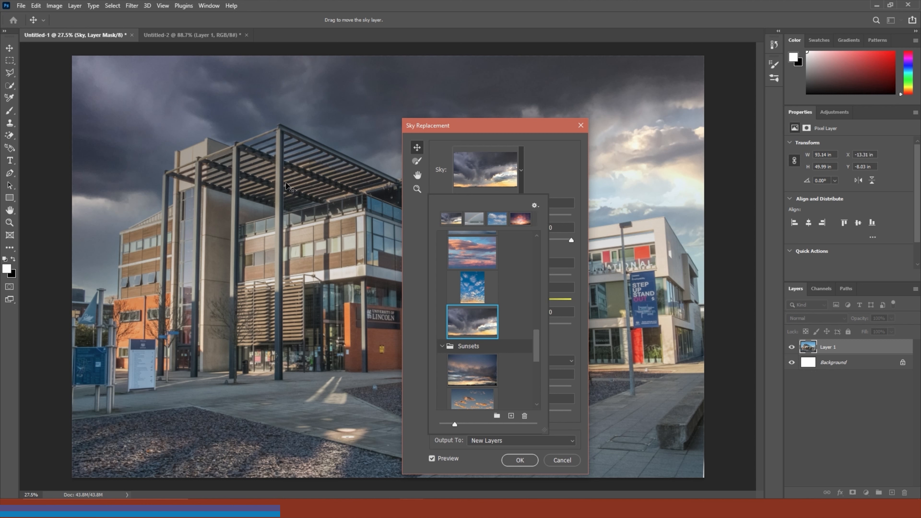
Try the dark blue dusk preset from Sunsets and the pink-cloud preset from Spectacular as the replacement sky
{"action": "scroll", "coordinate": [502, 369], "scroll_direction": "down", "scroll_amount": 10}
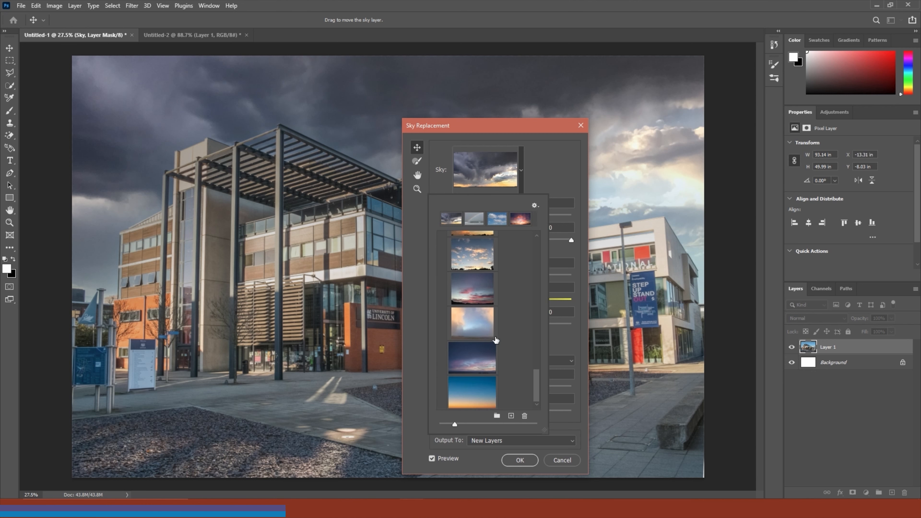
{"action": "left_click", "coordinate": [476, 361]}
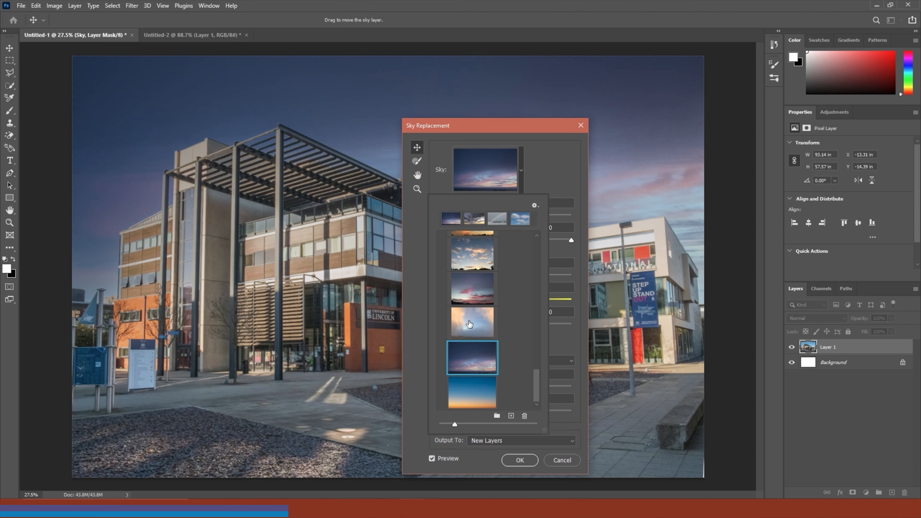
{"action": "scroll", "coordinate": [471, 320], "scroll_direction": "up", "scroll_amount": 8}
{"action": "scroll", "coordinate": [482, 318], "scroll_direction": "up", "scroll_amount": 5}
{"action": "left_click", "coordinate": [487, 336]}
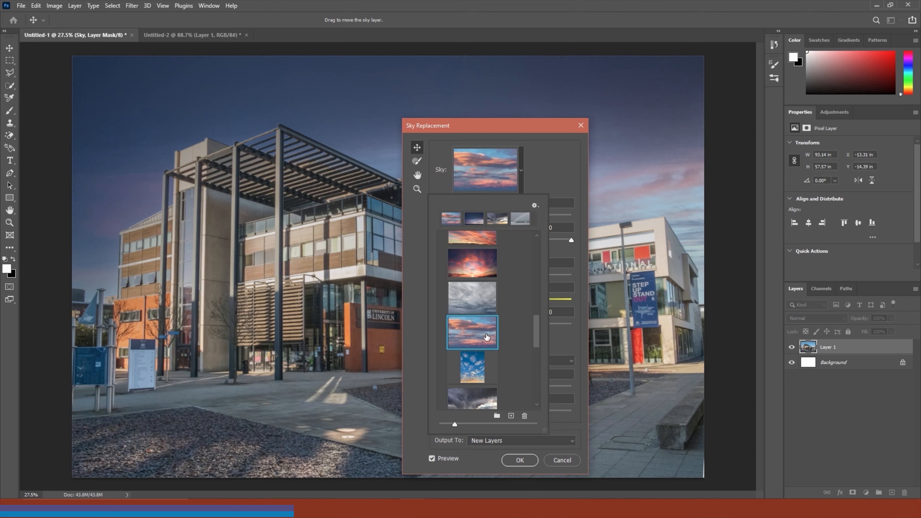
Choose the glowing red and purple sunset preset from the Spectacular group as the replacement sky
{"action": "scroll", "coordinate": [485, 323], "scroll_direction": "up", "scroll_amount": 4}
{"action": "scroll", "coordinate": [484, 321], "scroll_direction": "up", "scroll_amount": 1}
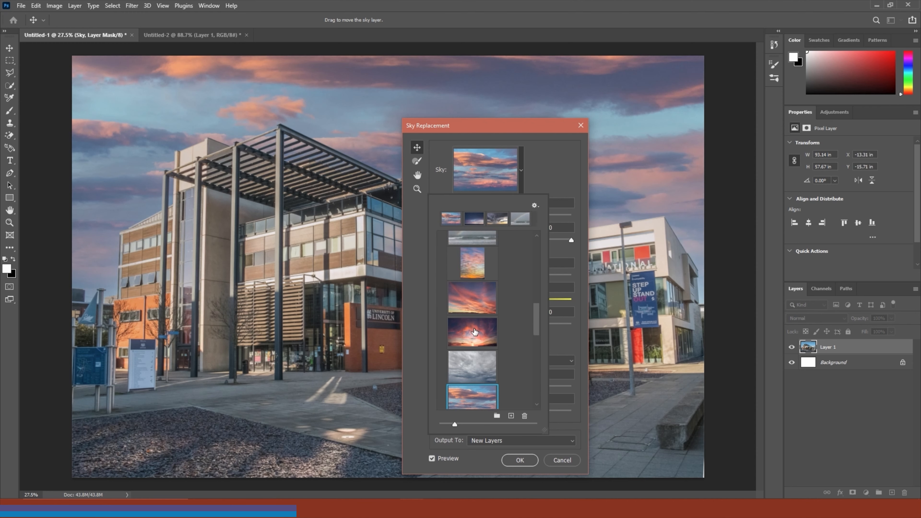
{"action": "left_click", "coordinate": [485, 341]}
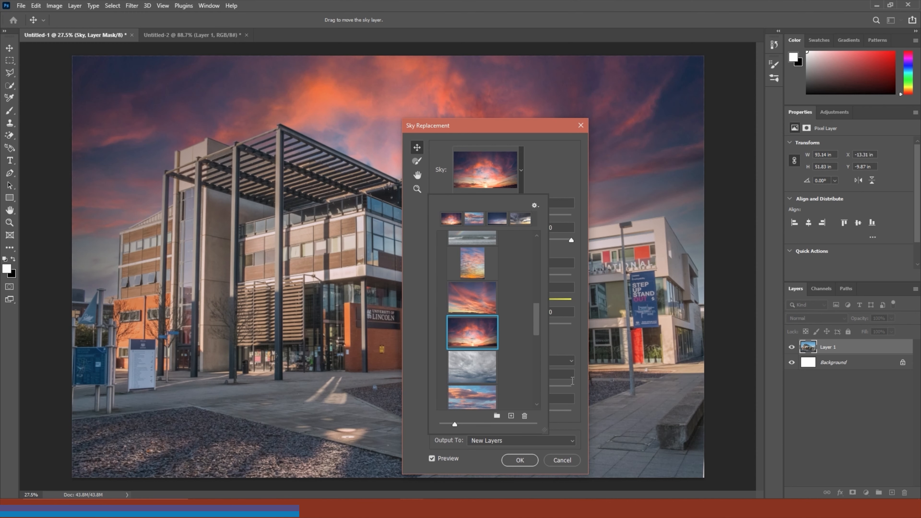
{"action": "left_click", "coordinate": [575, 342]}
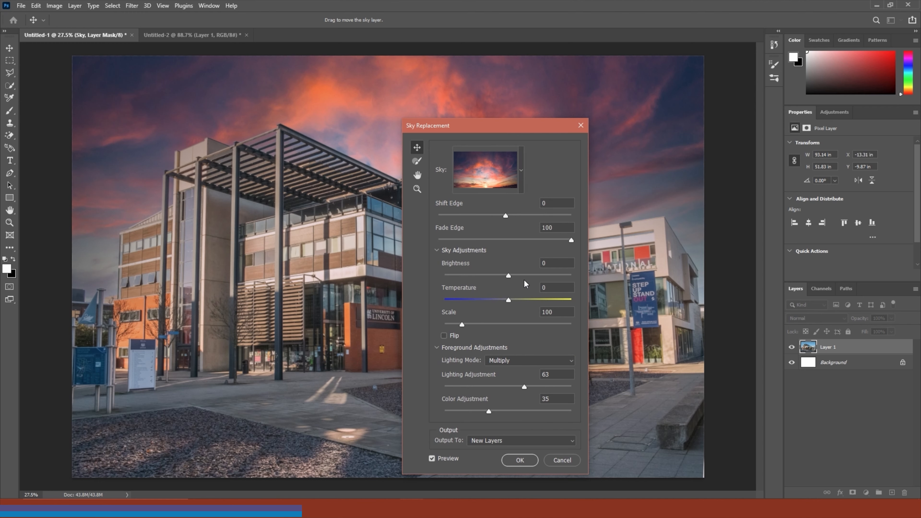
Set the sky adjustments to Brightness -35 and Temperature 48
{"action": "left_click_drag", "start_coordinate": [520, 272], "coordinate": [544, 271]}
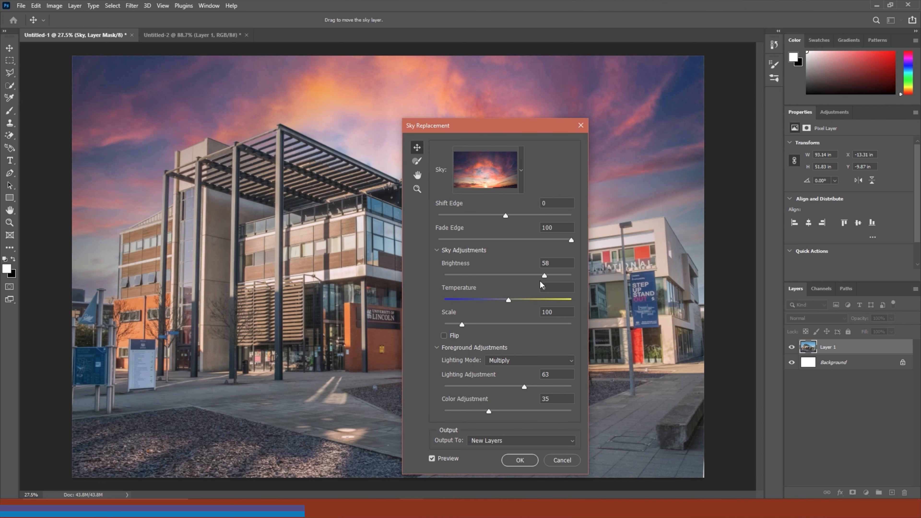
{"action": "mouse_move", "coordinate": [472, 272]}
{"action": "left_mouse_down"}
{"action": "mouse_move", "coordinate": [458, 276]}
{"action": "mouse_move", "coordinate": [486, 277]}
{"action": "left_mouse_up"}
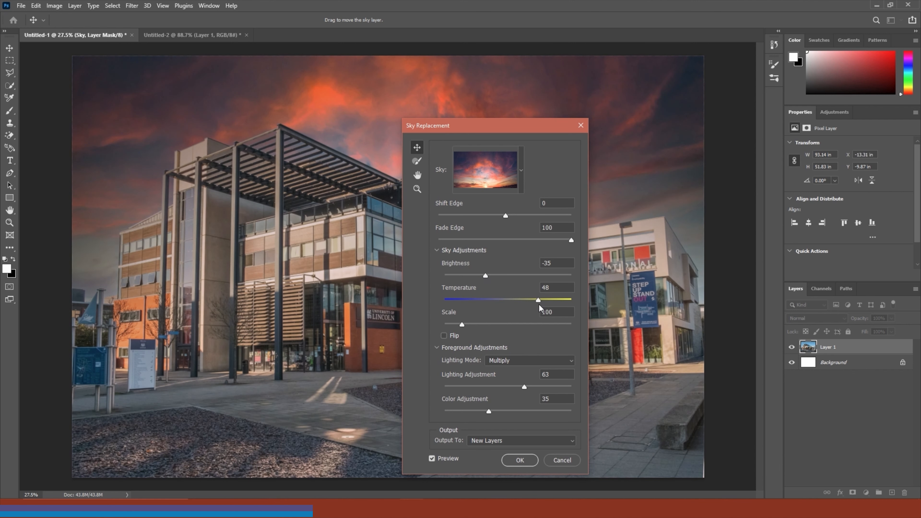
Enlarge the thumbnails in the sky preset list, keeping the current sunset sky selected
{"action": "left_click", "coordinate": [521, 181]}
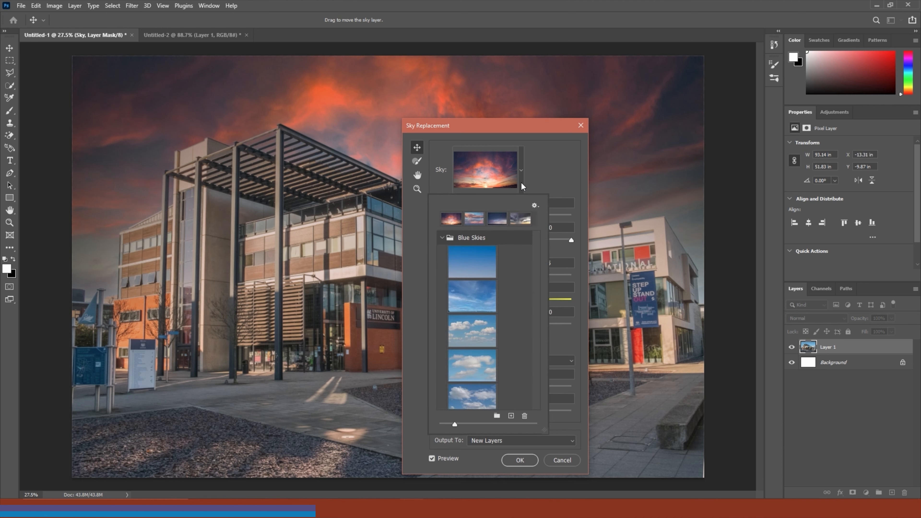
{"action": "left_click", "coordinate": [511, 416]}
{"action": "left_click", "coordinate": [855, 454]}
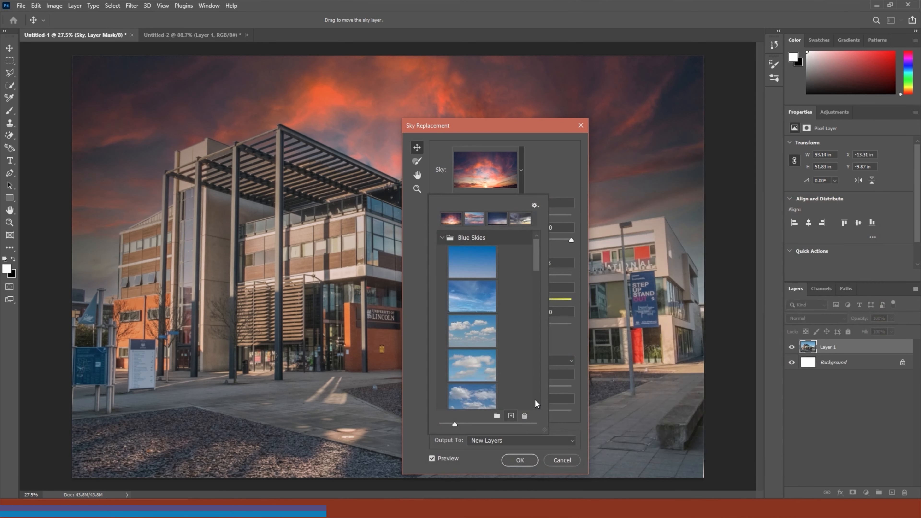
{"action": "left_click_drag", "start_coordinate": [455, 424], "coordinate": [477, 424]}
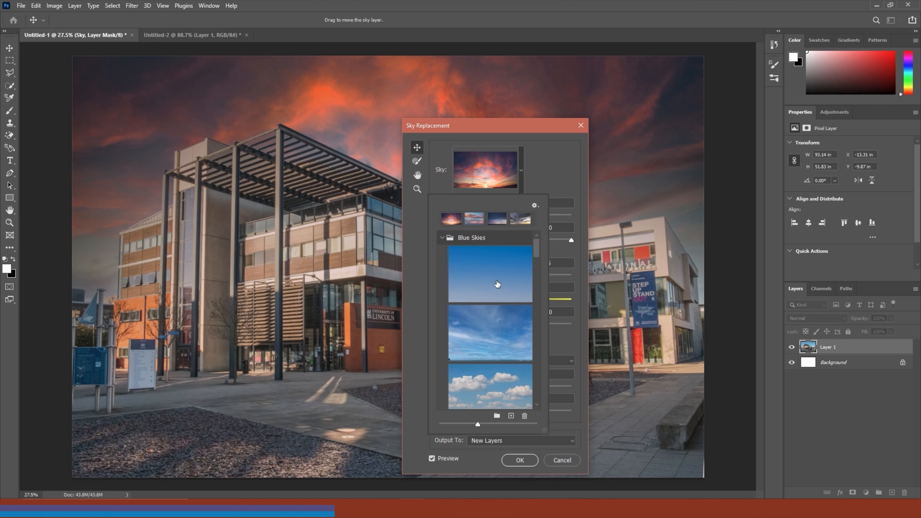
{"action": "left_click", "coordinate": [547, 169]}
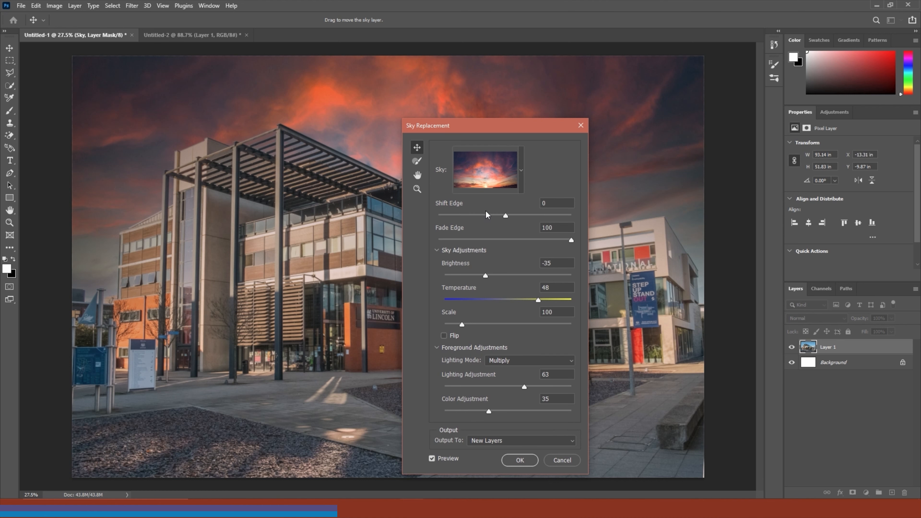
Set the replacement sky's Shift Edge to 2 and Fade Edge to 73
{"action": "left_click_drag", "start_coordinate": [501, 215], "coordinate": [455, 215]}
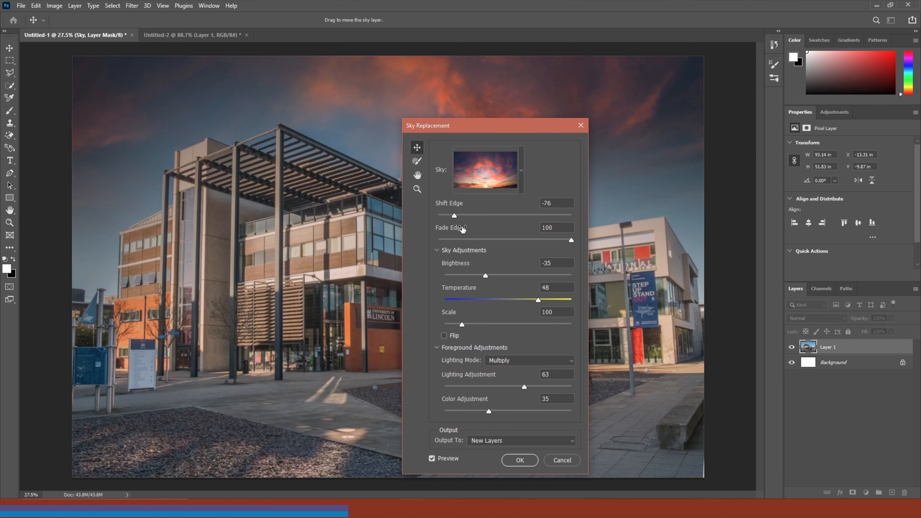
{"action": "left_click_drag", "start_coordinate": [571, 240], "coordinate": [450, 233]}
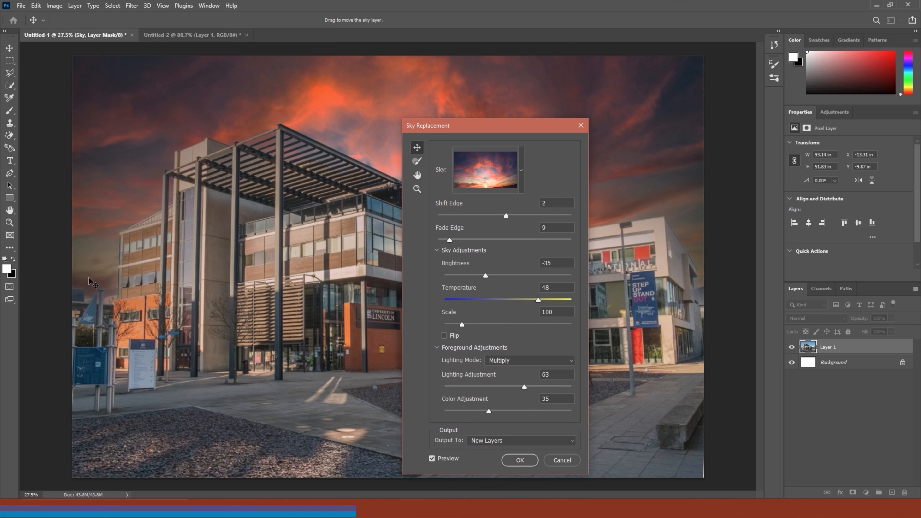
{"action": "left_click_drag", "start_coordinate": [449, 240], "coordinate": [519, 250]}
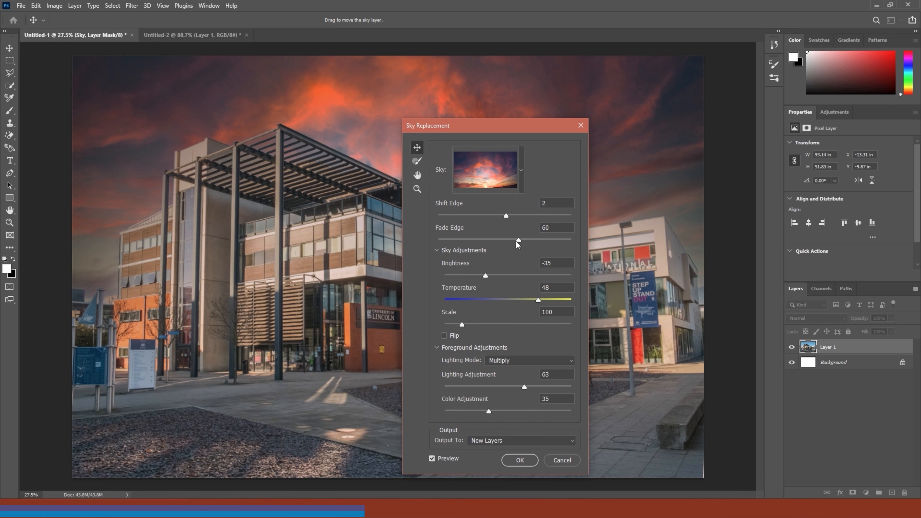
{"action": "left_click_drag", "start_coordinate": [535, 245], "coordinate": [536, 247]}
Set the replacement sky's Scale to 160 and preview the flipped version without keeping it flipped
{"action": "left_click_drag", "start_coordinate": [462, 328], "coordinate": [513, 328]}
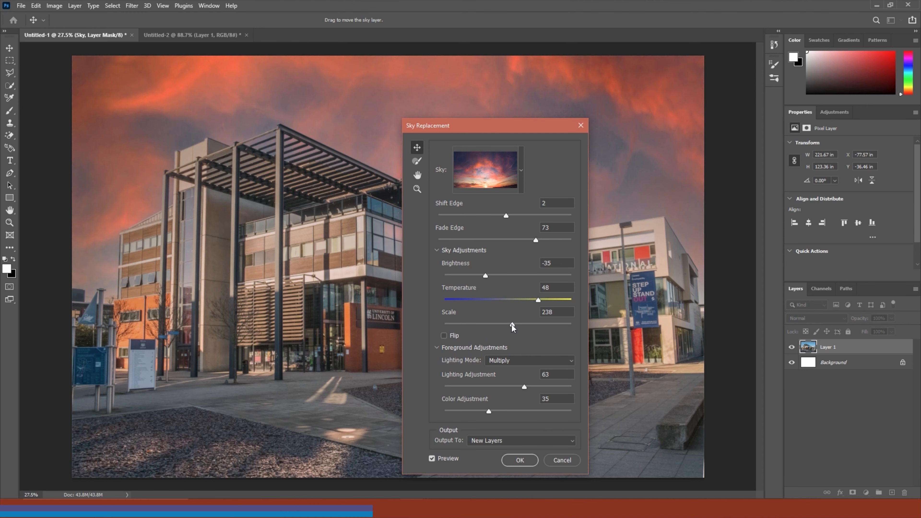
{"action": "left_click_drag", "start_coordinate": [512, 323], "coordinate": [484, 325]}
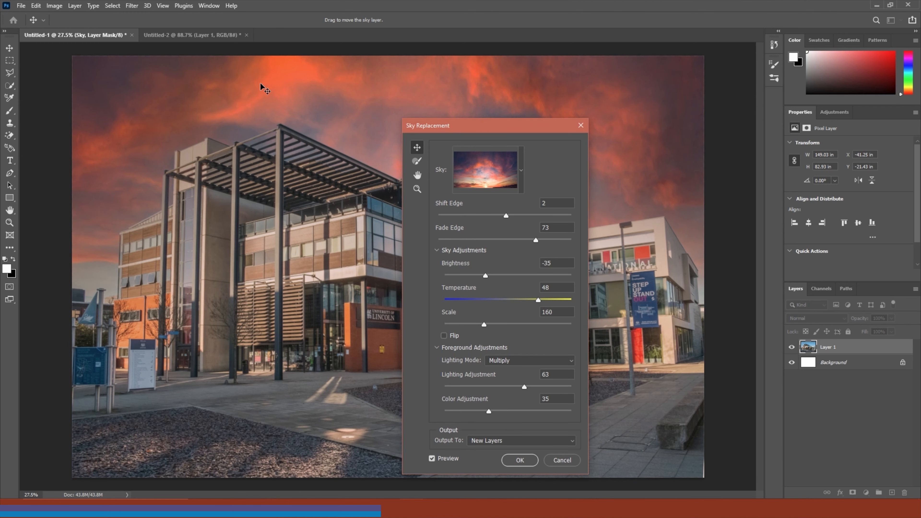
{"action": "left_click", "coordinate": [443, 336]}
{"action": "left_click", "coordinate": [443, 336]}
Set Lighting Adjustment to 15 and Color Adjustment to 57, and apply the sky replacement as new layers
{"action": "left_click", "coordinate": [463, 383]}
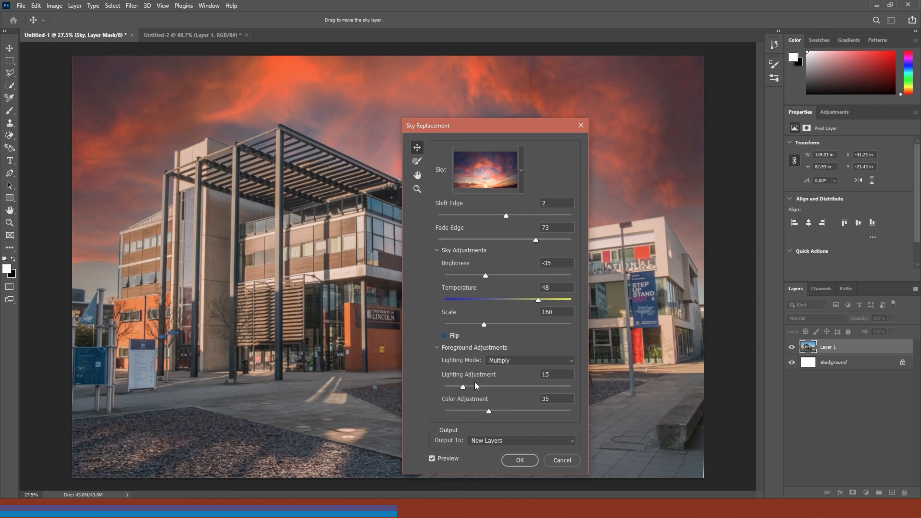
{"action": "left_click_drag", "start_coordinate": [475, 413], "coordinate": [470, 413]}
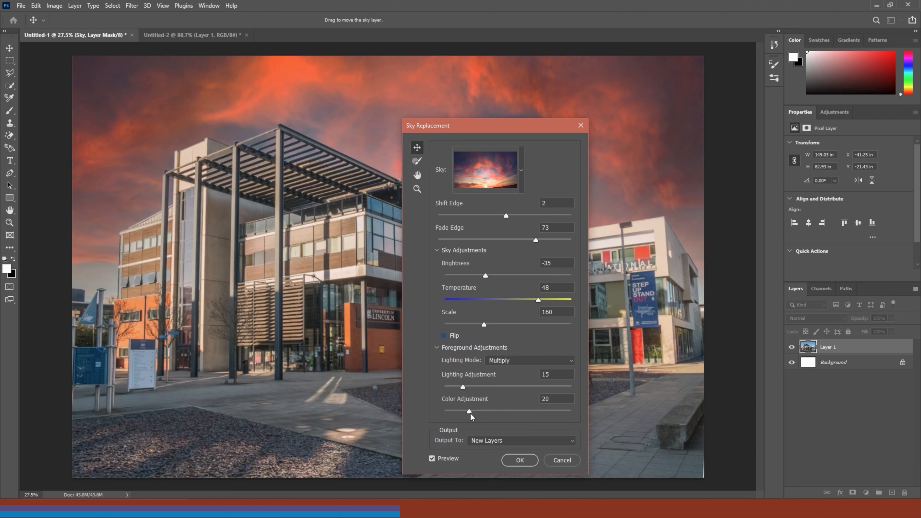
{"action": "left_click_drag", "start_coordinate": [530, 423], "coordinate": [561, 424]}
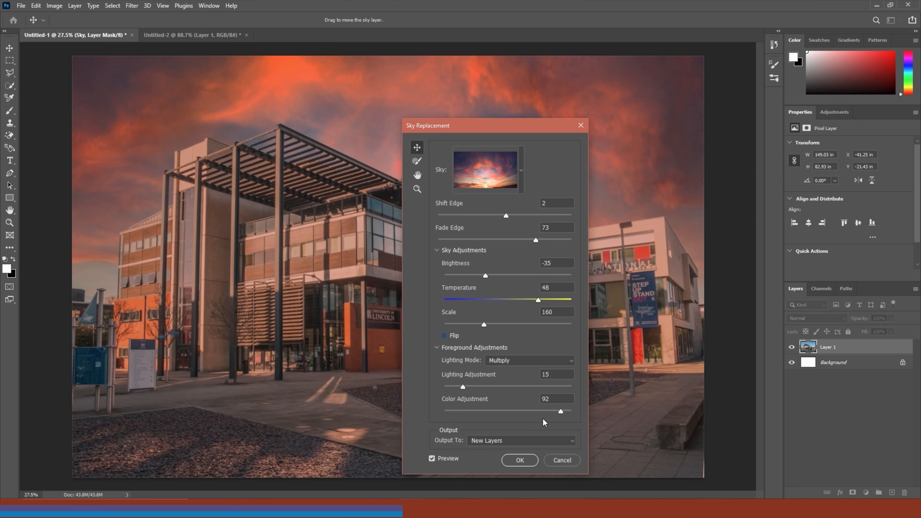
{"action": "left_click", "coordinate": [518, 410]}
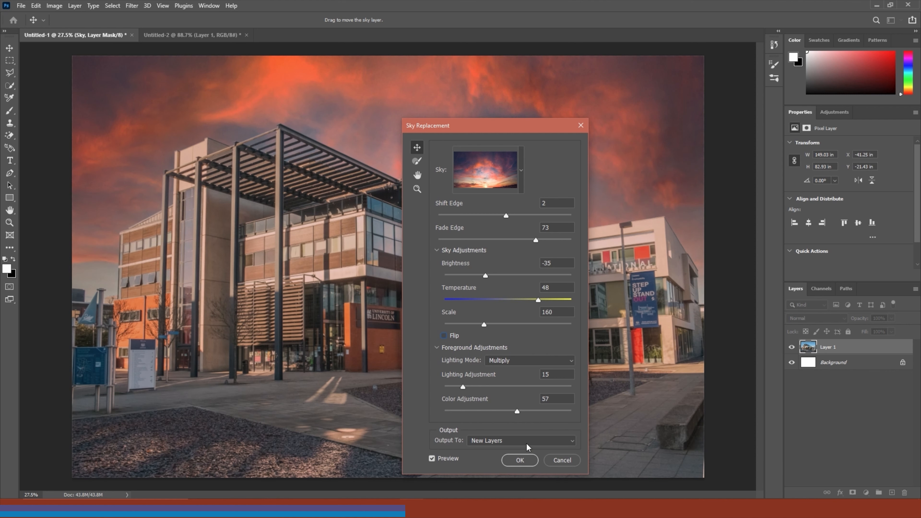
{"action": "left_click", "coordinate": [523, 459]}
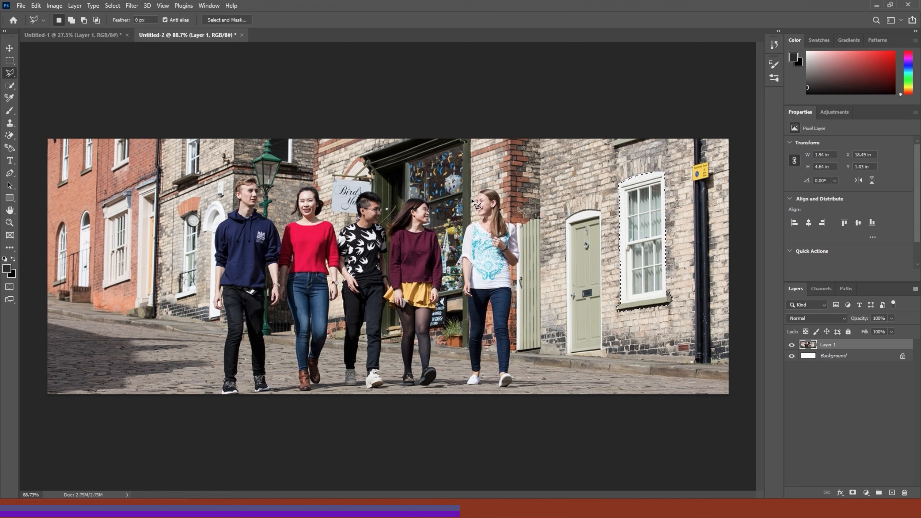
Try selecting the woman in the white and blue top with the Lasso and Quick Selection tools, and clear the selection
{"action": "key", "text": "shift+l"}
{"action": "key", "text": "shift+l"}
{"action": "scroll", "coordinate": [482, 207], "scroll_direction": "up", "scroll_amount": 8}
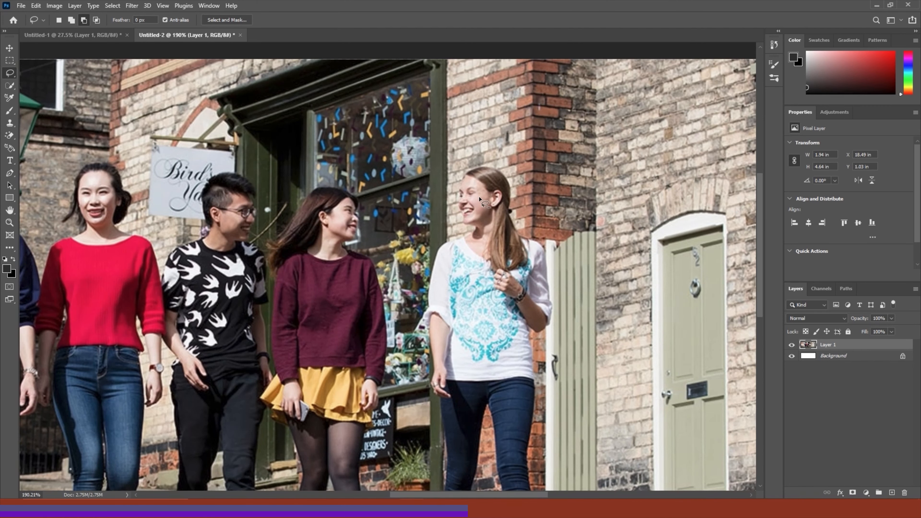
{"action": "mouse_move", "coordinate": [467, 166]}
{"action": "left_mouse_down"}
{"action": "mouse_move", "coordinate": [410, 296]}
{"action": "mouse_move", "coordinate": [419, 402]}
{"action": "mouse_move", "coordinate": [431, 435]}
{"action": "mouse_move", "coordinate": [431, 203]}
{"action": "mouse_move", "coordinate": [417, 123]}
{"action": "mouse_move", "coordinate": [406, 209]}
{"action": "mouse_move", "coordinate": [426, 392]}
{"action": "mouse_move", "coordinate": [548, 274]}
{"action": "mouse_move", "coordinate": [557, 97]}
{"action": "left_mouse_up"}
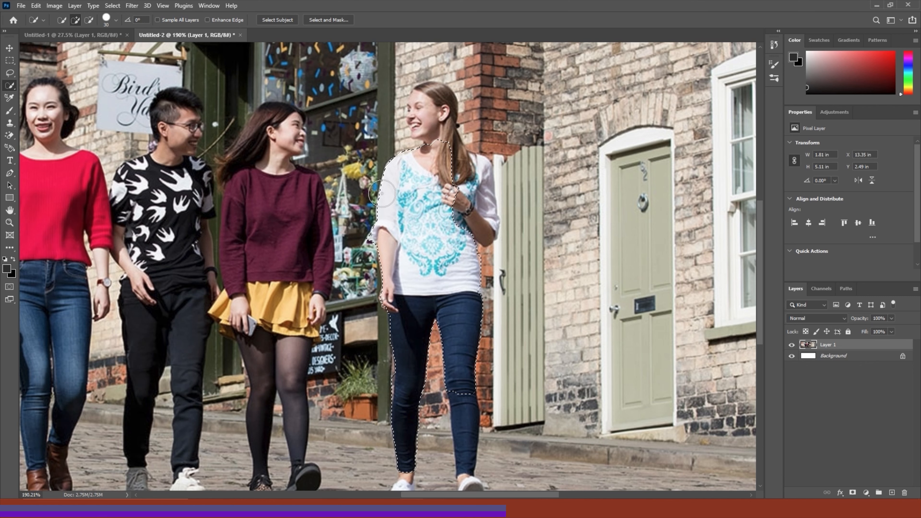
{"action": "scroll", "coordinate": [402, 153], "scroll_direction": "down", "scroll_amount": 1}
{"action": "scroll", "coordinate": [402, 153], "scroll_direction": "down", "scroll_amount": 4}
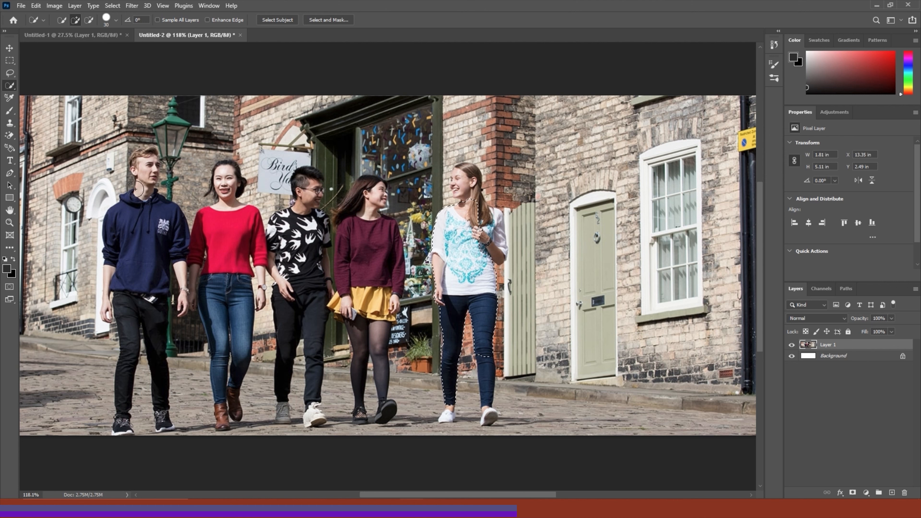
{"action": "key", "text": "m"}
{"action": "key", "text": "ctrl+d"}
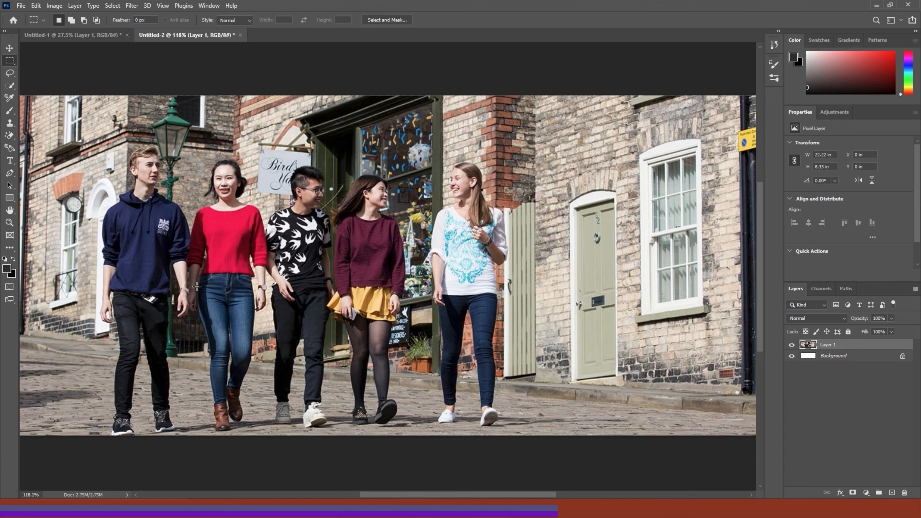
Activate the Object Selection tool, try its Rectangle mode and set it back to Lasso mode
{"action": "left_click", "coordinate": [6, 248]}
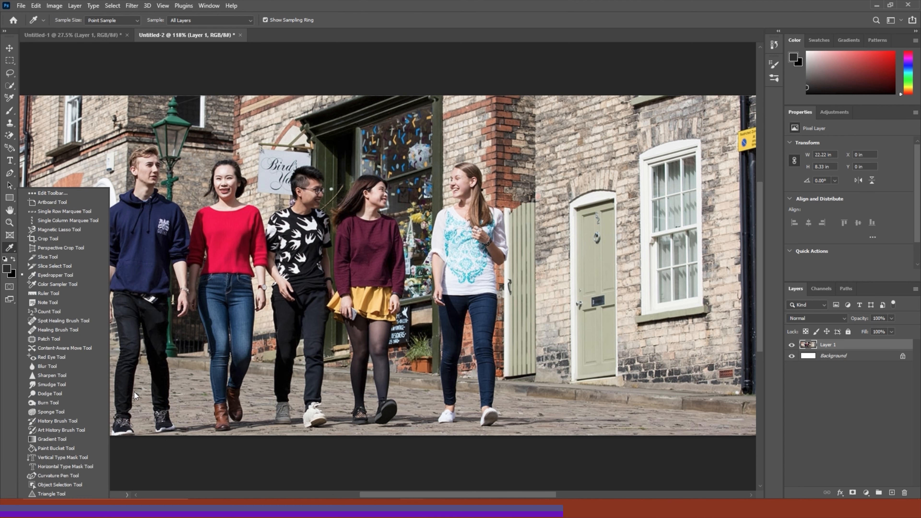
{"action": "left_click", "coordinate": [53, 486]}
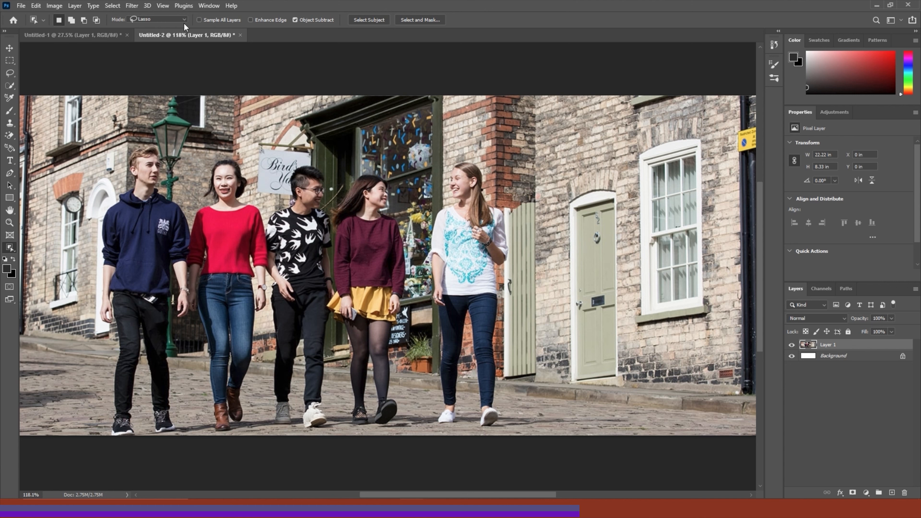
{"action": "left_click", "coordinate": [154, 19]}
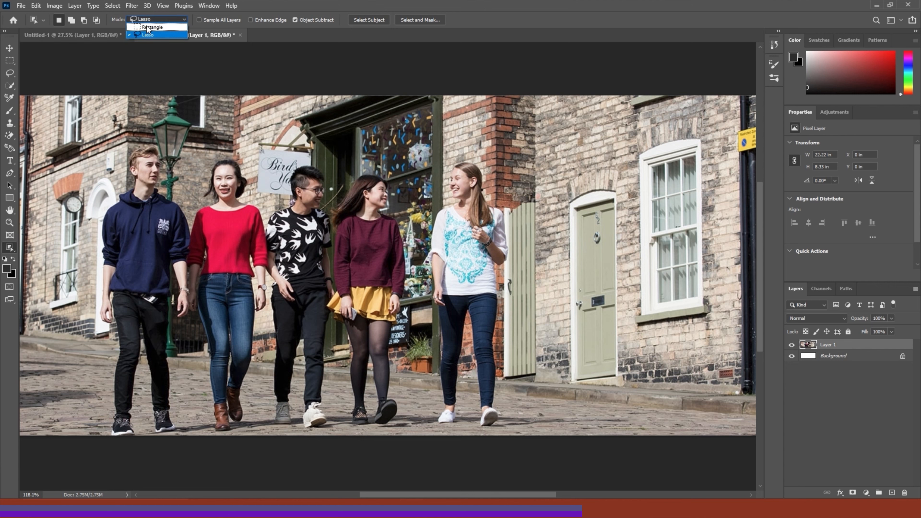
{"action": "left_click", "coordinate": [147, 28]}
{"action": "left_click", "coordinate": [151, 21]}
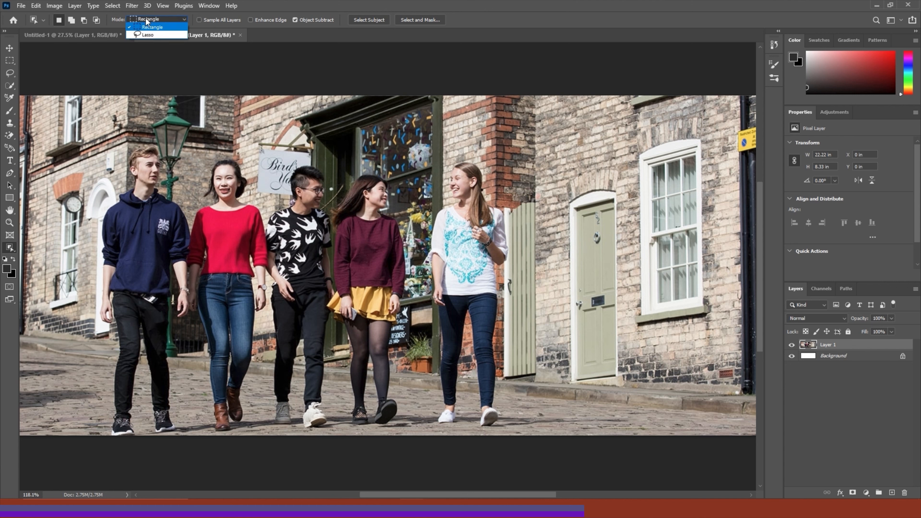
{"action": "left_click", "coordinate": [140, 34]}
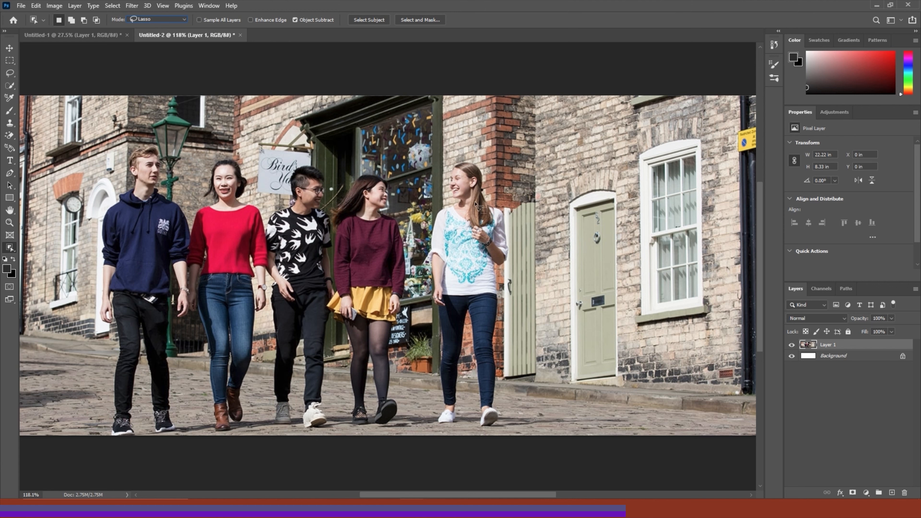
Try a freehand object selection around the woman in the white and blue top, and clear the selection
{"action": "mouse_move", "coordinate": [459, 157]}
{"action": "left_mouse_down"}
{"action": "mouse_move", "coordinate": [427, 175]}
{"action": "mouse_move", "coordinate": [411, 251]}
{"action": "mouse_move", "coordinate": [426, 392]}
{"action": "mouse_move", "coordinate": [463, 439]}
{"action": "mouse_move", "coordinate": [510, 441]}
{"action": "mouse_move", "coordinate": [532, 366]}
{"action": "mouse_move", "coordinate": [523, 294]}
{"action": "mouse_move", "coordinate": [502, 192]}
{"action": "mouse_move", "coordinate": [459, 157]}
{"action": "left_mouse_up"}
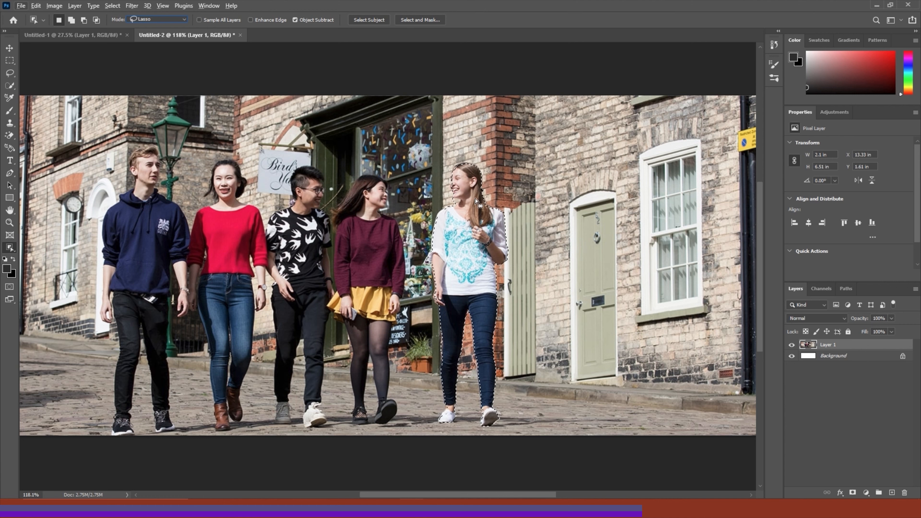
{"action": "key", "text": "shift"}
{"action": "key", "text": "alt"}
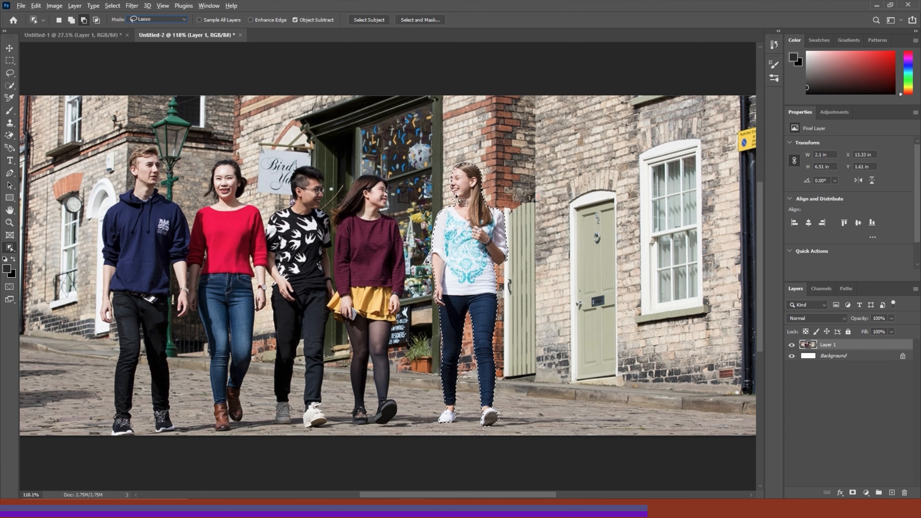
{"action": "key", "text": "ctrl+d"}
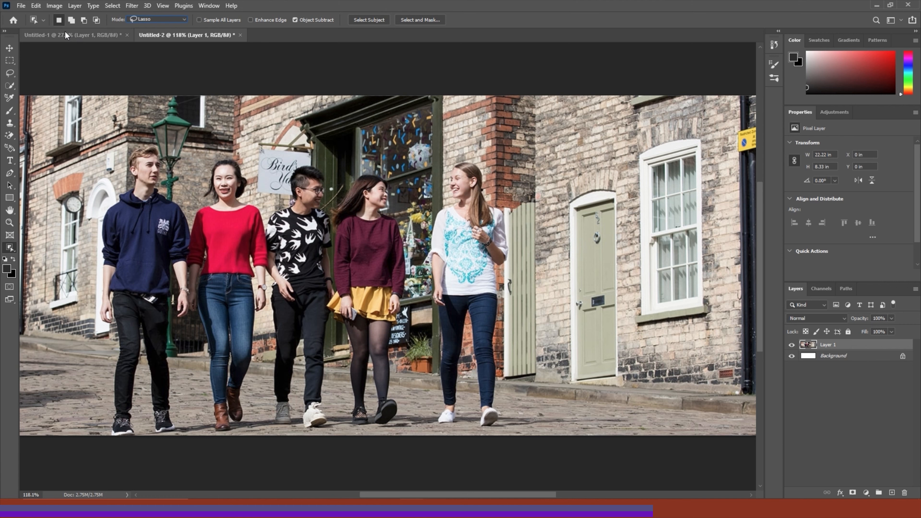
Select the woman in the white and blue top with a rectangular object selection
{"action": "left_click", "coordinate": [136, 21]}
{"action": "left_click", "coordinate": [145, 26]}
{"action": "left_click_drag", "start_coordinate": [449, 206], "coordinate": [524, 445]}
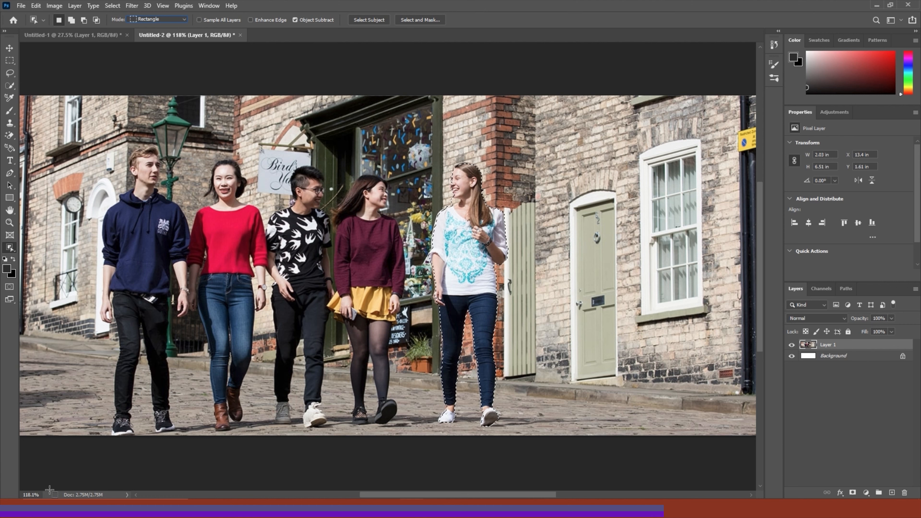
{"action": "key", "text": "alt"}
Open the selection in Select and Mask, expand the output settings and preview the cut-out at 100% transparency
{"action": "left_click", "coordinate": [413, 20]}
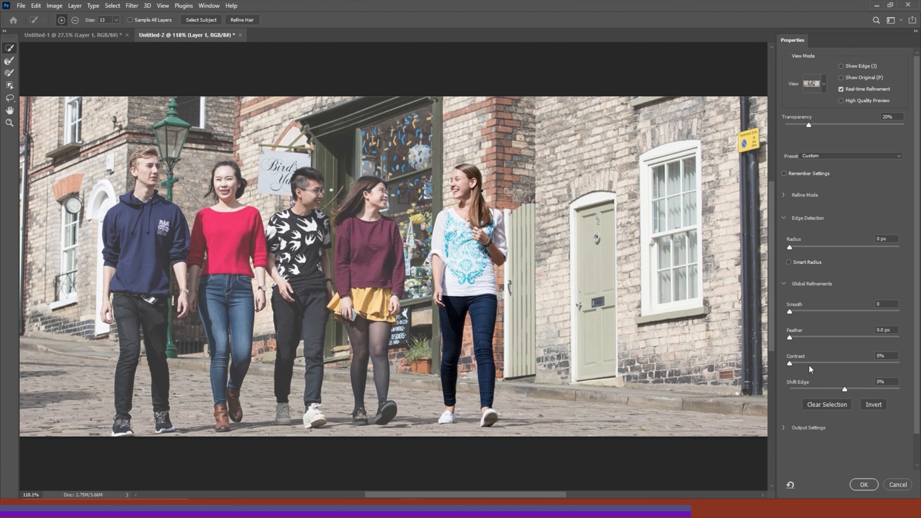
{"action": "left_click", "coordinate": [782, 428]}
{"action": "scroll", "coordinate": [790, 385], "scroll_direction": "down", "scroll_amount": 2}
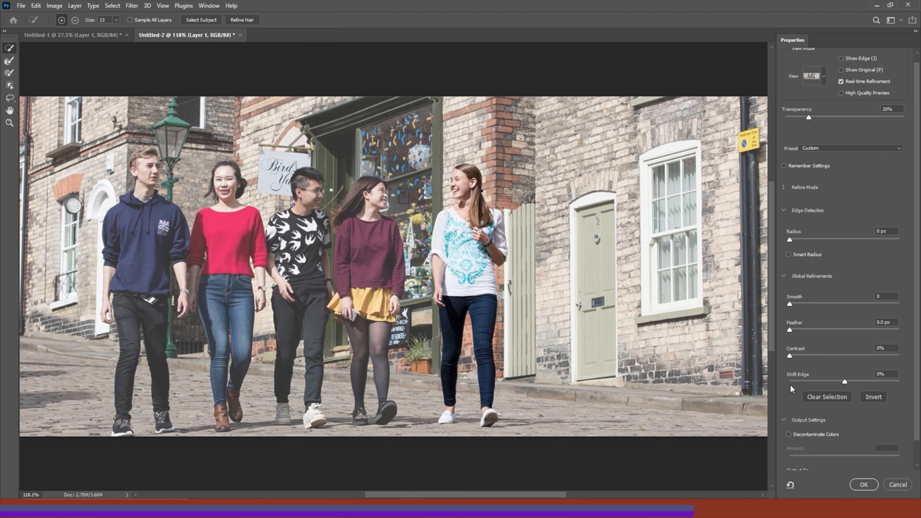
{"action": "scroll", "coordinate": [791, 387], "scroll_direction": "up", "scroll_amount": 1}
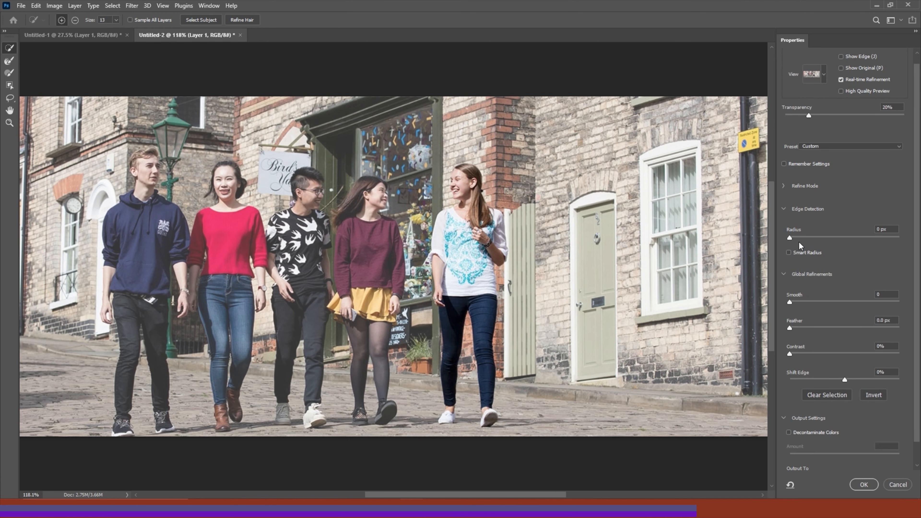
{"action": "scroll", "coordinate": [807, 215], "scroll_direction": "up", "scroll_amount": 1}
{"action": "left_click_drag", "start_coordinate": [813, 127], "coordinate": [907, 130]}
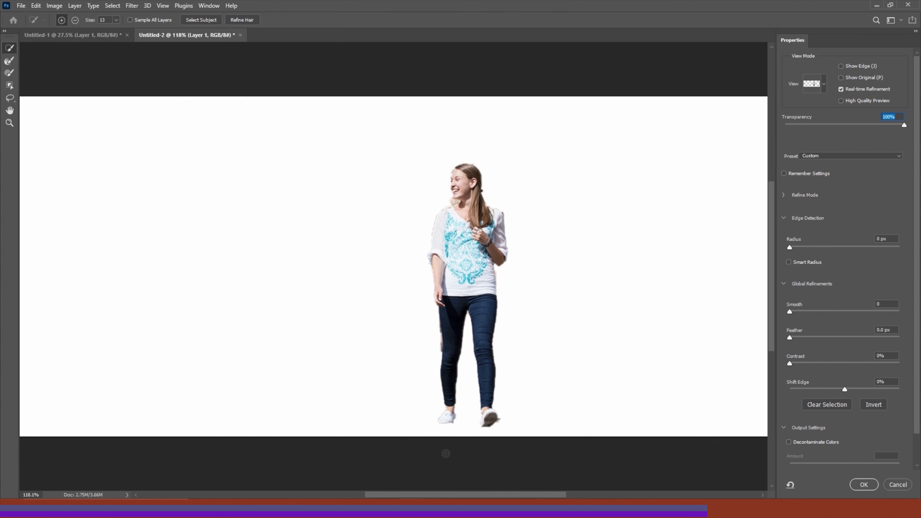
Subtract the leftover background beside the woman's hair from the selection, keep the edge radius at 0 px and accept the refinement
{"action": "key", "text": "alt"}
{"action": "left_click", "coordinate": [490, 200], "text": "alt"}
{"action": "left_click", "coordinate": [496, 206], "text": "alt"}
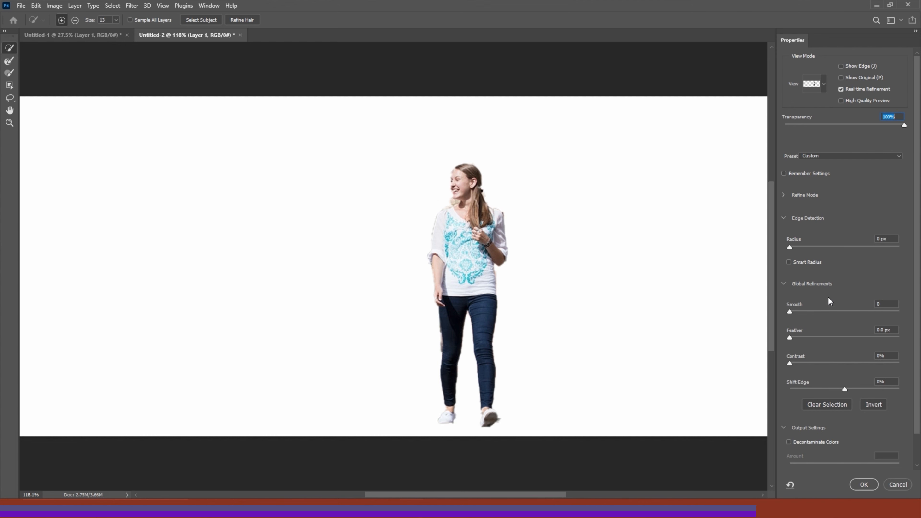
{"action": "mouse_move", "coordinate": [791, 247]}
{"action": "left_mouse_down"}
{"action": "mouse_move", "coordinate": [826, 247]}
{"action": "mouse_move", "coordinate": [779, 244]}
{"action": "left_mouse_up"}
{"action": "left_click", "coordinate": [862, 484]}
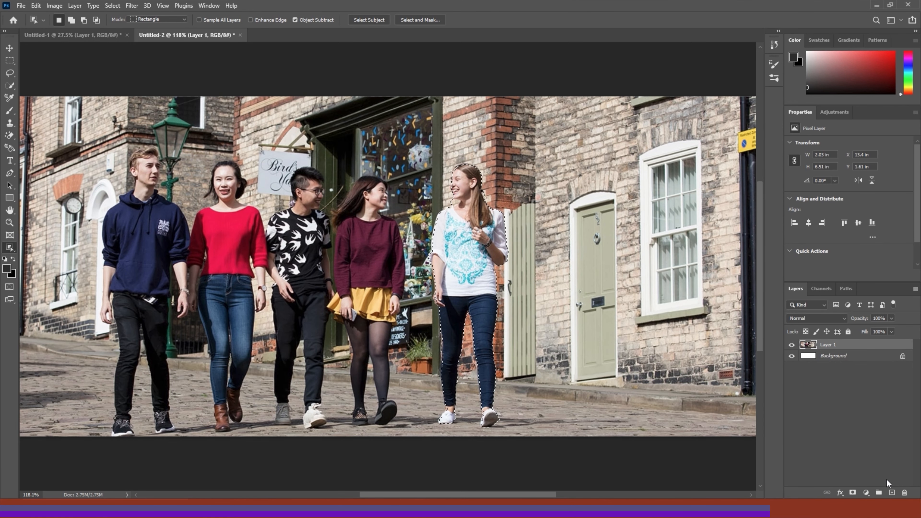
Turn the selection into a layer mask on Layer 1 and hide the Background layer
{"action": "left_click", "coordinate": [852, 492]}
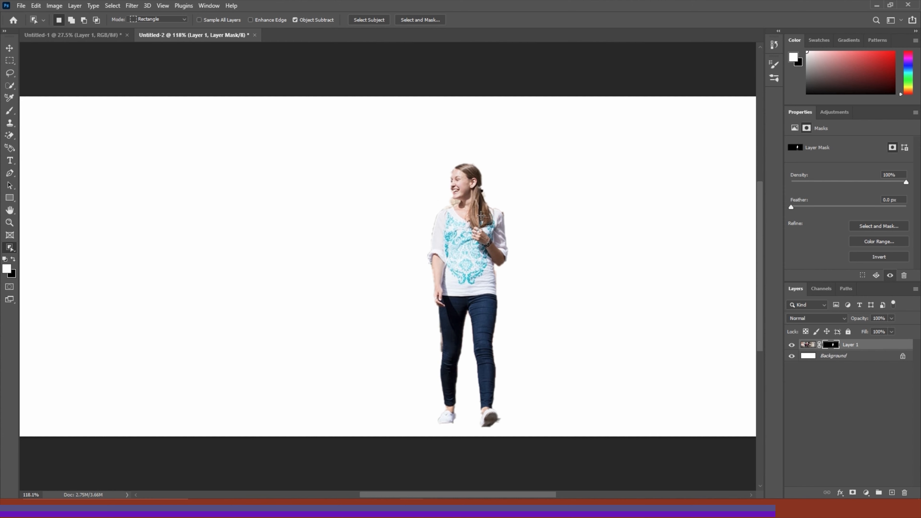
{"action": "left_click", "coordinate": [11, 48]}
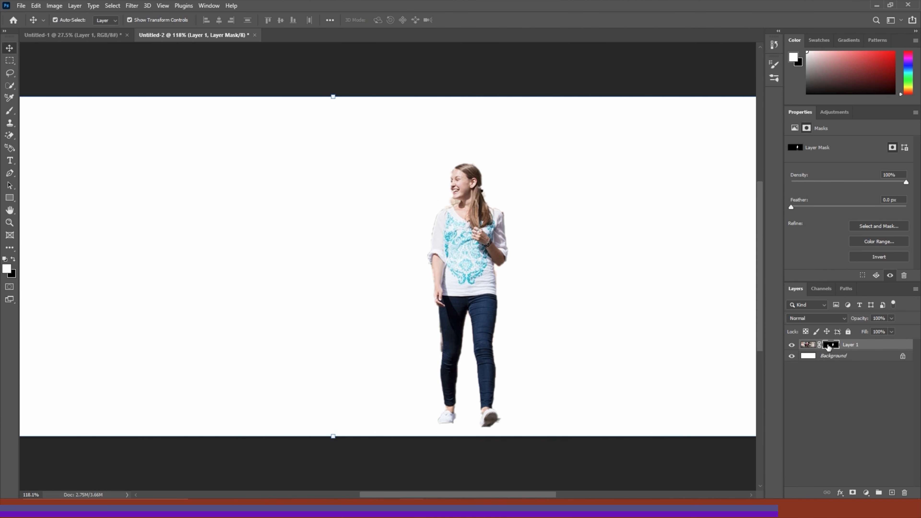
{"action": "left_click", "coordinate": [792, 356]}
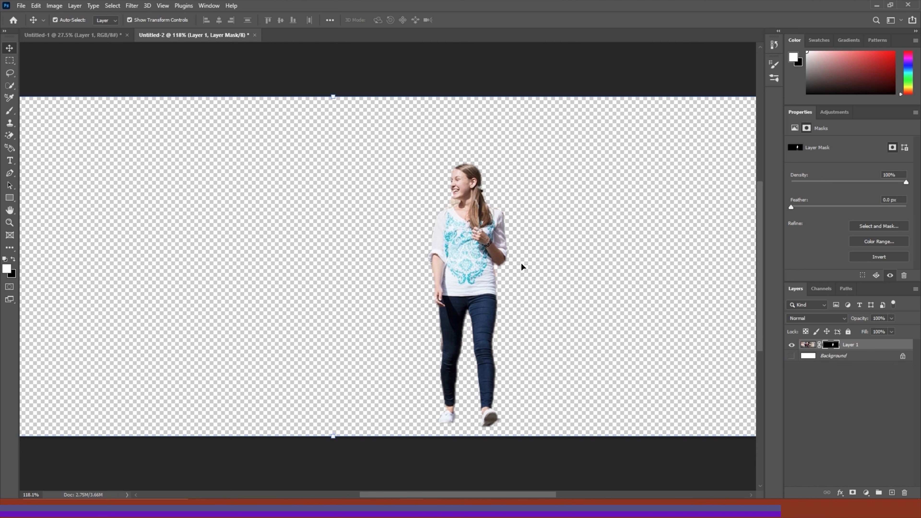
Paste the masked woman layer into the university building document and undo the accidental move of the sky layers
{"action": "left_click", "coordinate": [50, 34]}
{"action": "key", "text": "ctrl+v"}
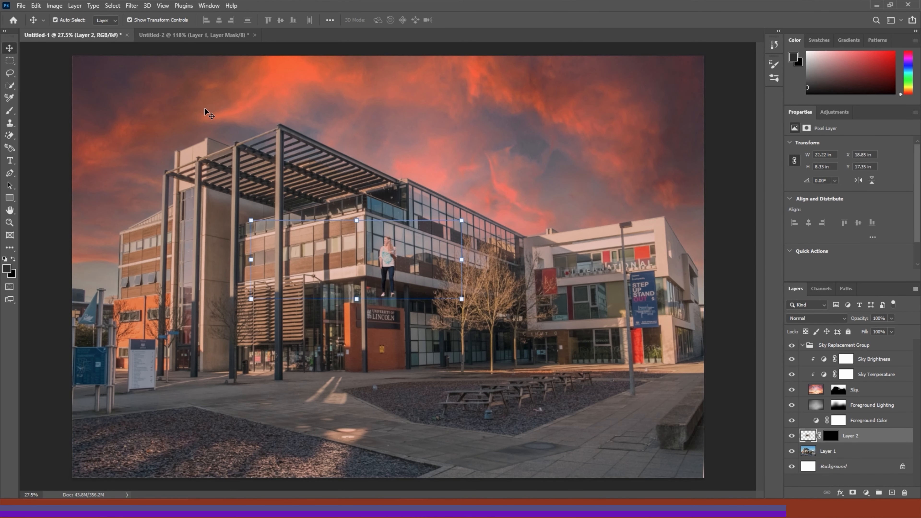
{"action": "left_click_drag", "start_coordinate": [388, 262], "coordinate": [403, 283]}
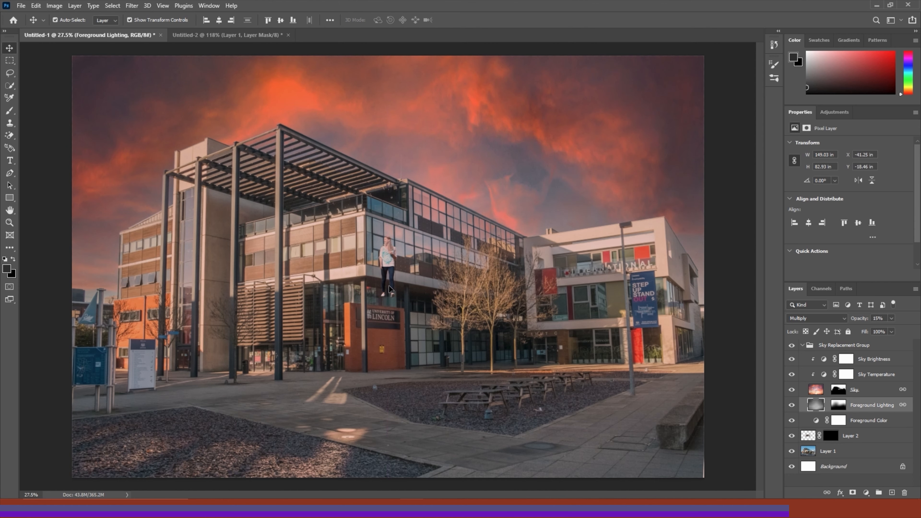
{"action": "key", "text": "ctrl+z"}
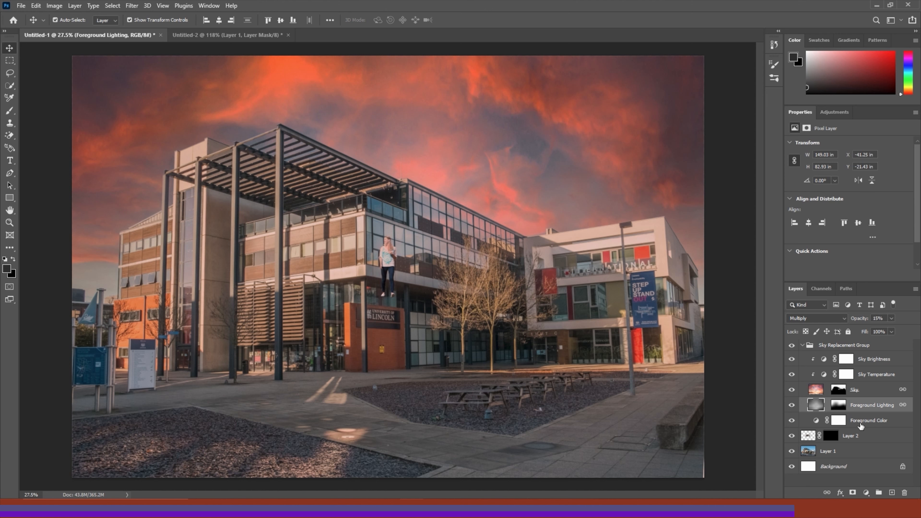
Lock the Sky Replacement Group and move the woman on Layer 2 down to the pavement beside the white information sign
{"action": "left_click", "coordinate": [812, 437]}
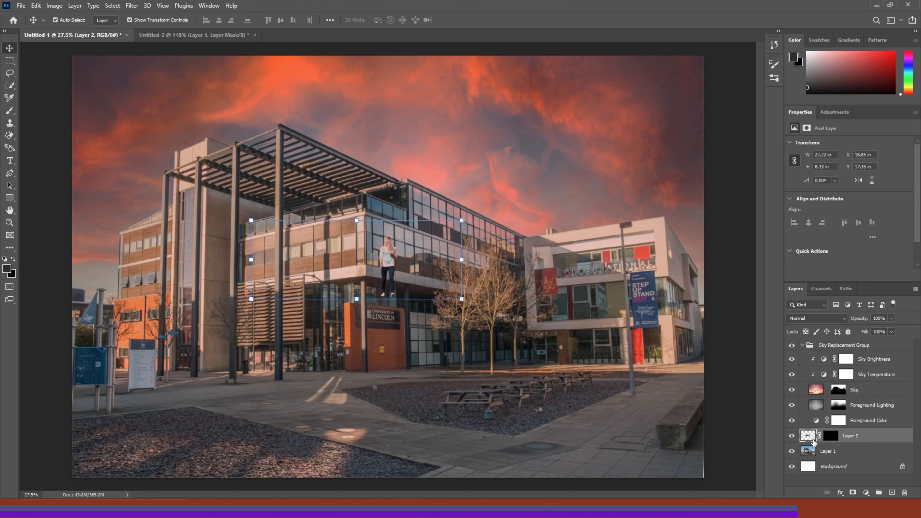
{"action": "left_click", "coordinate": [830, 349]}
{"action": "left_click", "coordinate": [857, 437]}
{"action": "left_click_drag", "start_coordinate": [388, 265], "coordinate": [229, 378]}
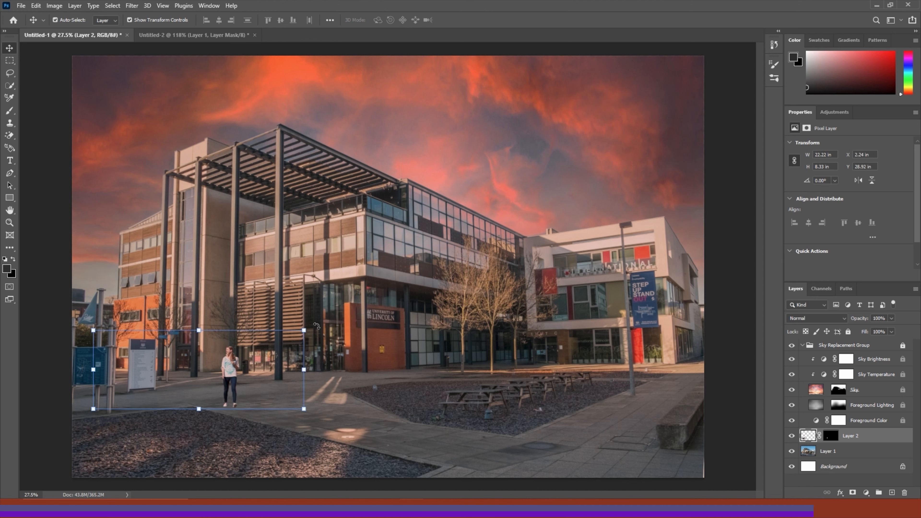
Scale the woman up to about 307%, place her in the photo's lower-left corner, apply the transform and deselect the layer
{"action": "left_click_drag", "start_coordinate": [304, 330], "coordinate": [733, 148]}
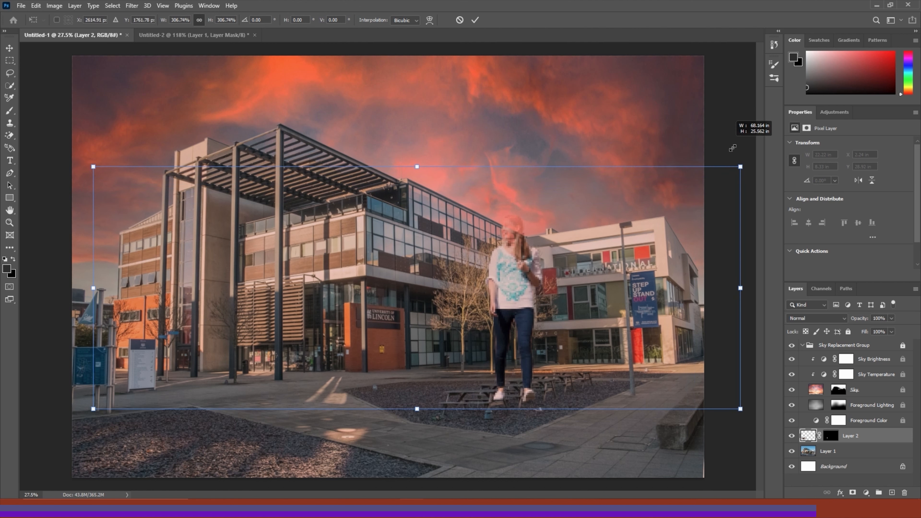
{"action": "left_click_drag", "start_coordinate": [511, 318], "coordinate": [109, 418]}
{"action": "key", "text": "Return"}
{"action": "left_click", "coordinate": [190, 184]}
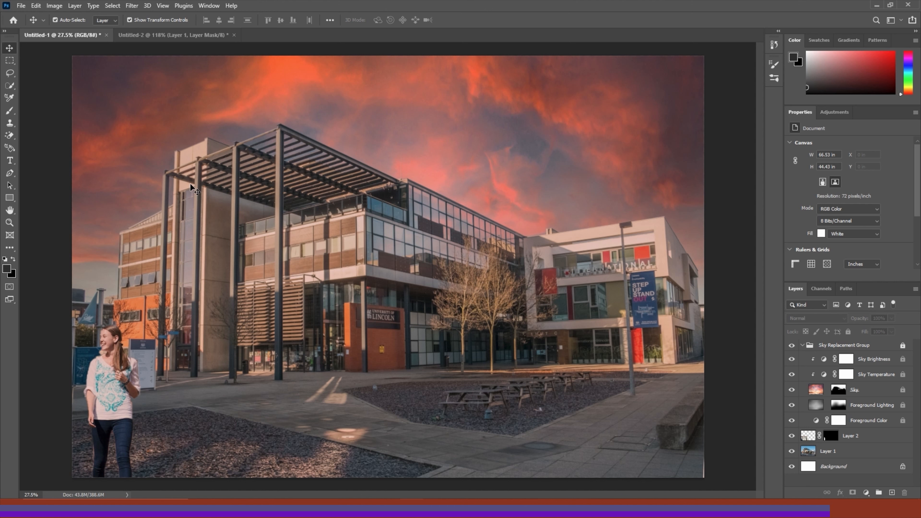